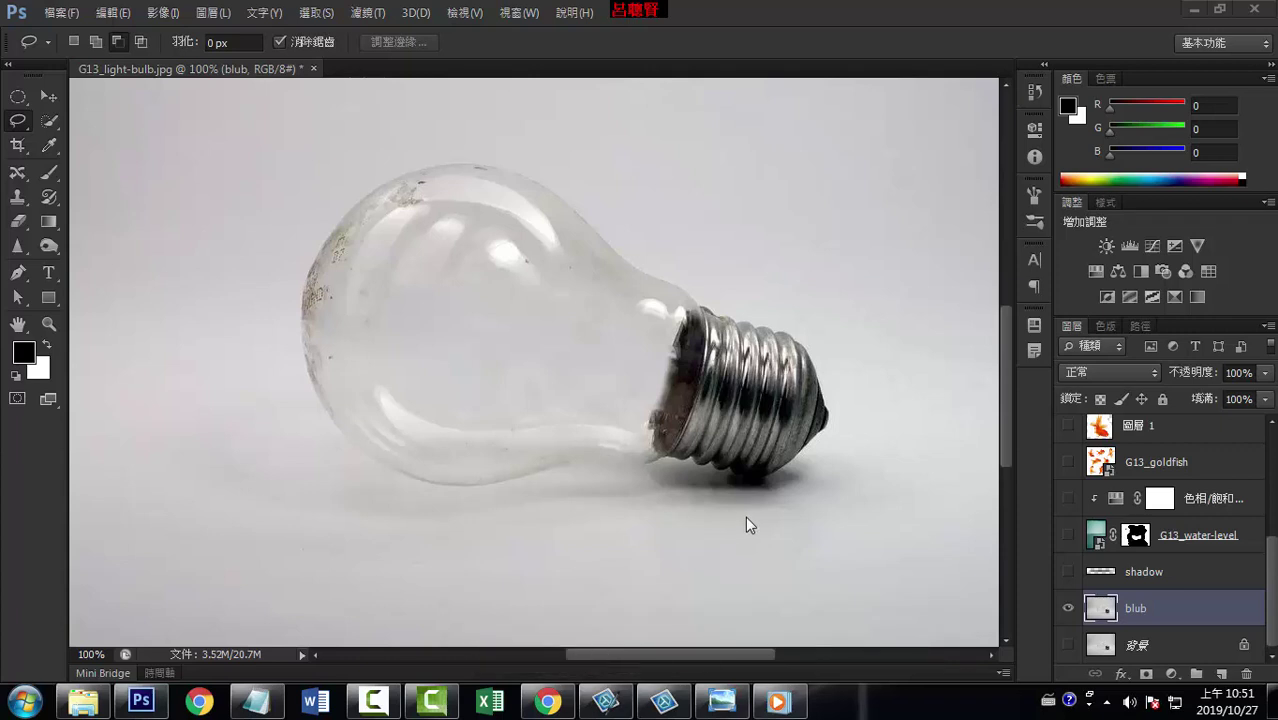
Step: Preview the finished composite, then hide the extra layers so only the bare bulb remains
alt+click(1068, 608)
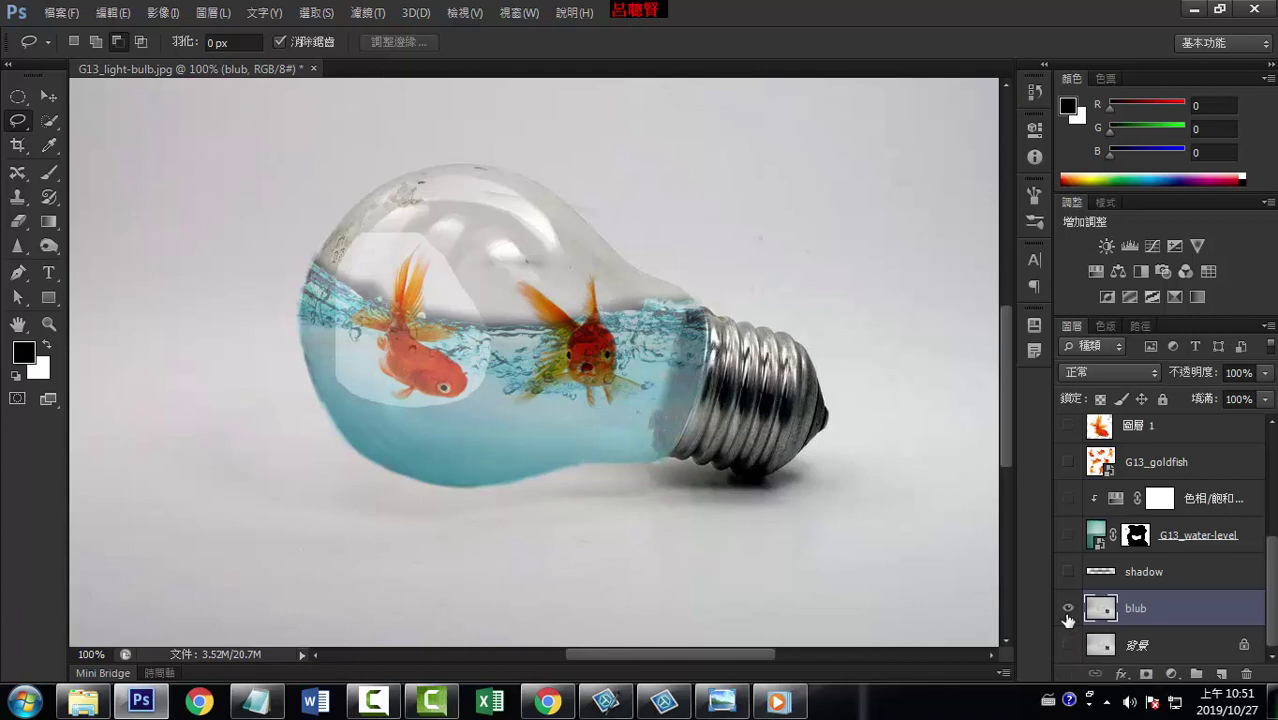
alt+click(1068, 612)
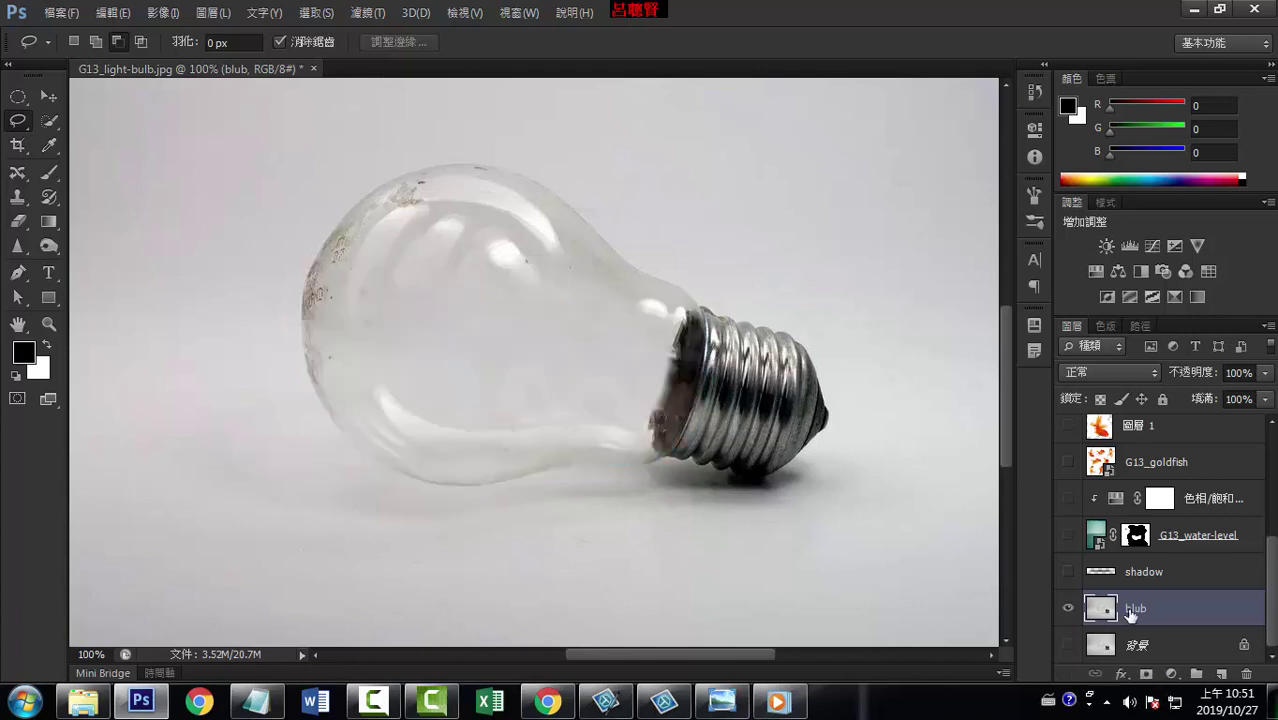
alt+click(1068, 608)
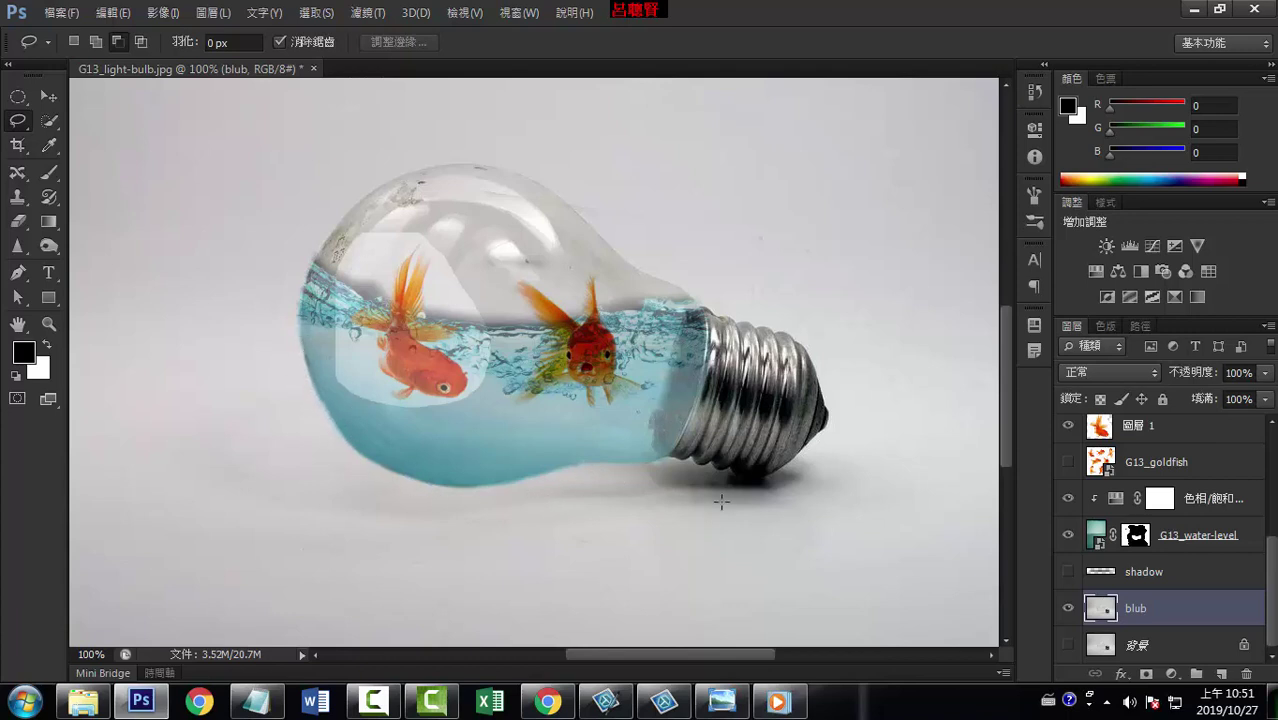
alt+click(1068, 609)
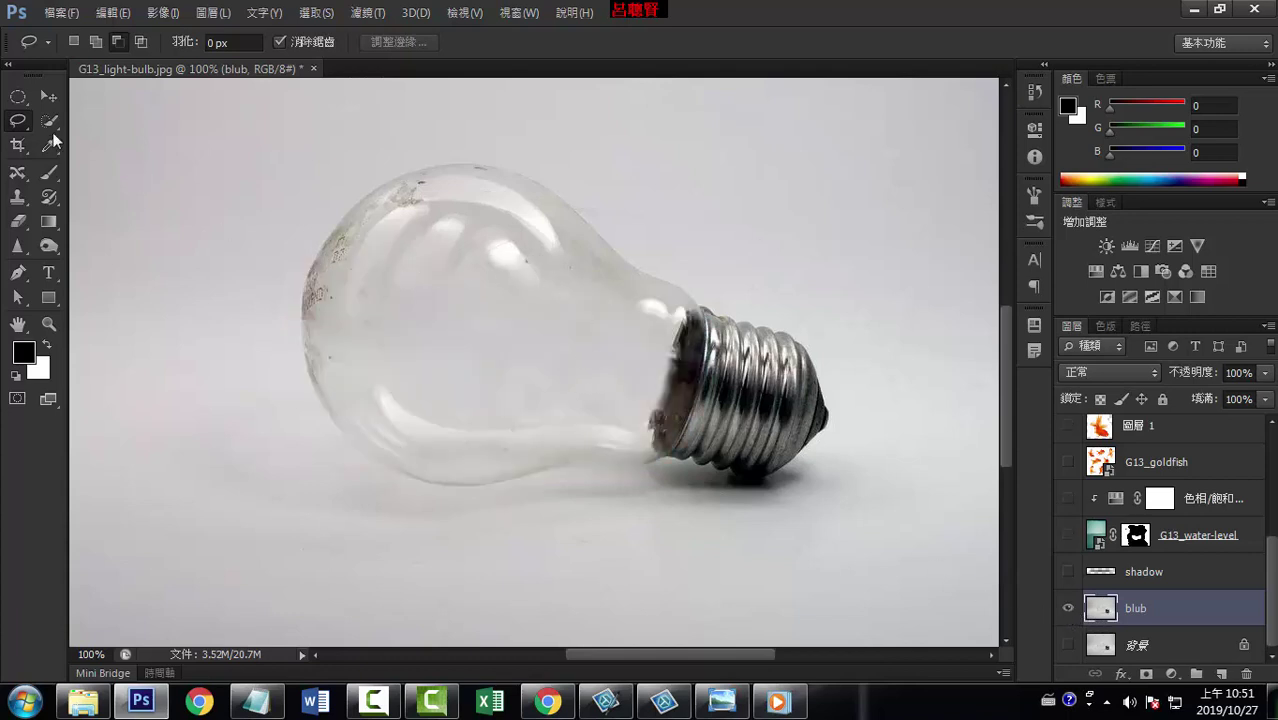
Step: Quick-select the whole light bulb, both the glass and the metal base
click(49, 120)
click(143, 120)
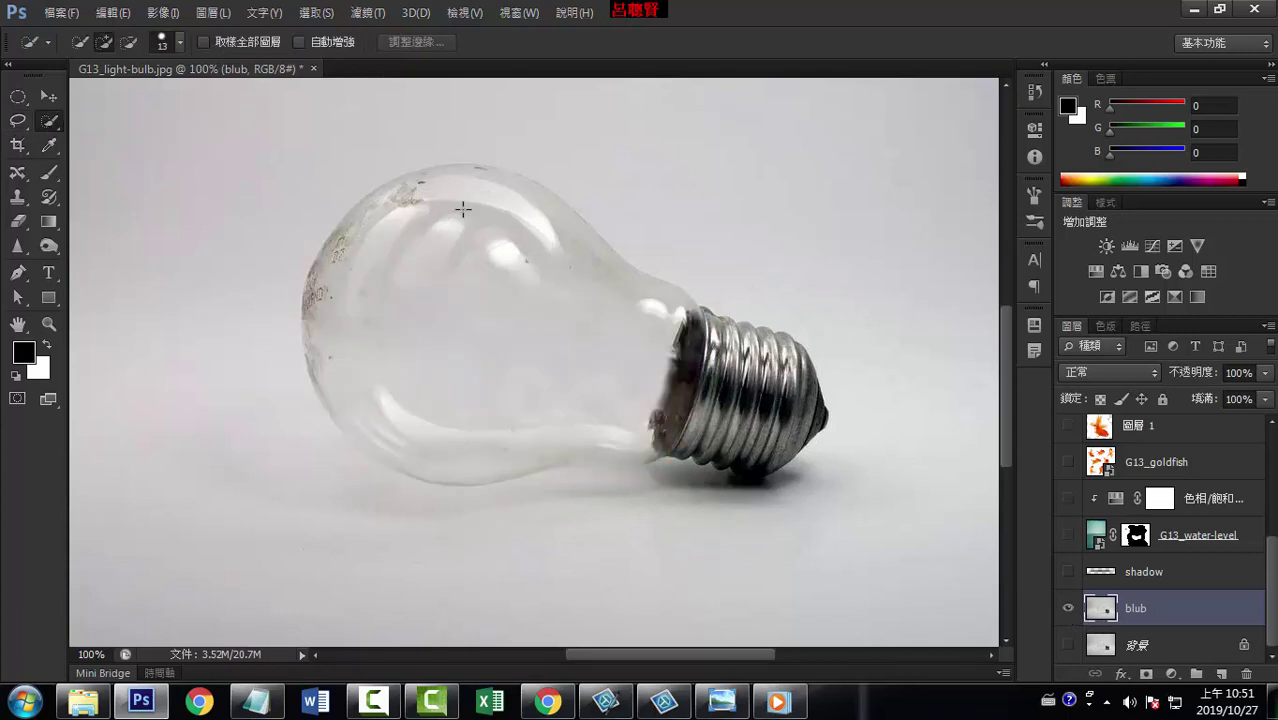
mouse_move(463, 208)
mouse_down()
mouse_move(415, 198)
mouse_move(525, 187)
mouse_up()
mouse_move(573, 241)
mouse_down()
mouse_move(700, 345)
mouse_move(790, 356)
mouse_move(799, 396)
mouse_up()
drag(755, 452, 750, 476)
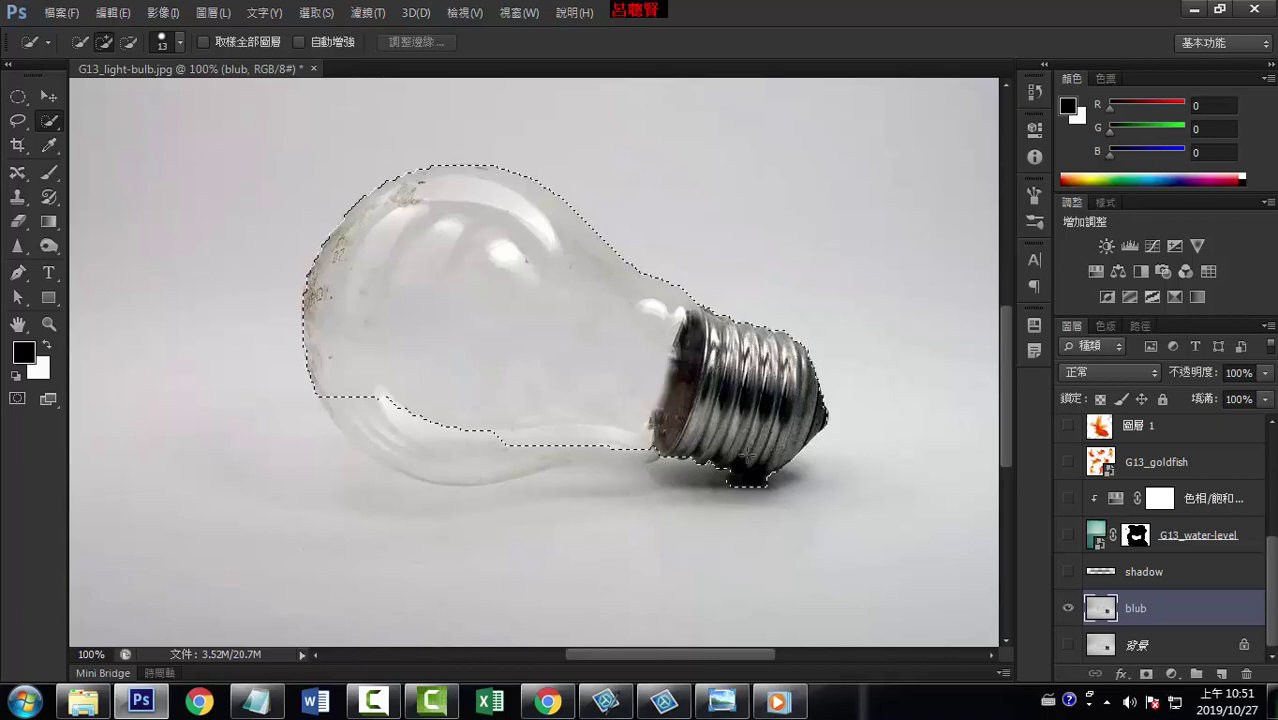
drag(630, 451, 544, 446)
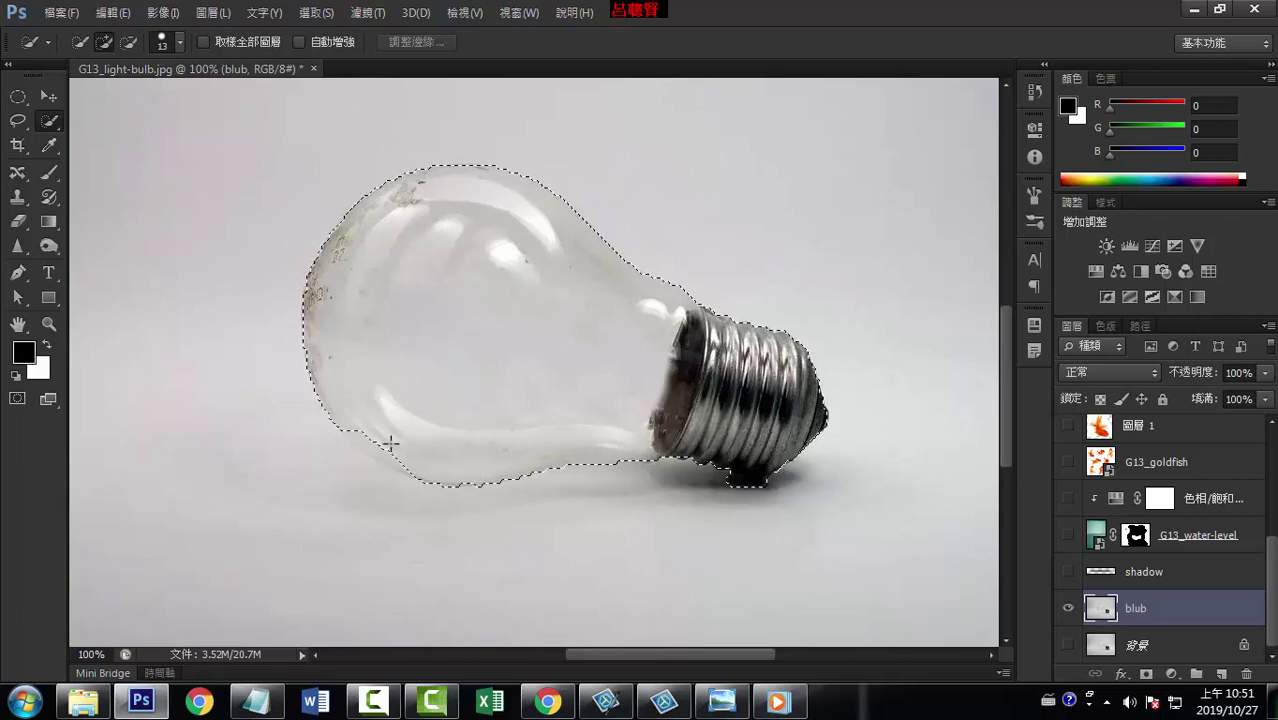
drag(390, 443, 456, 442)
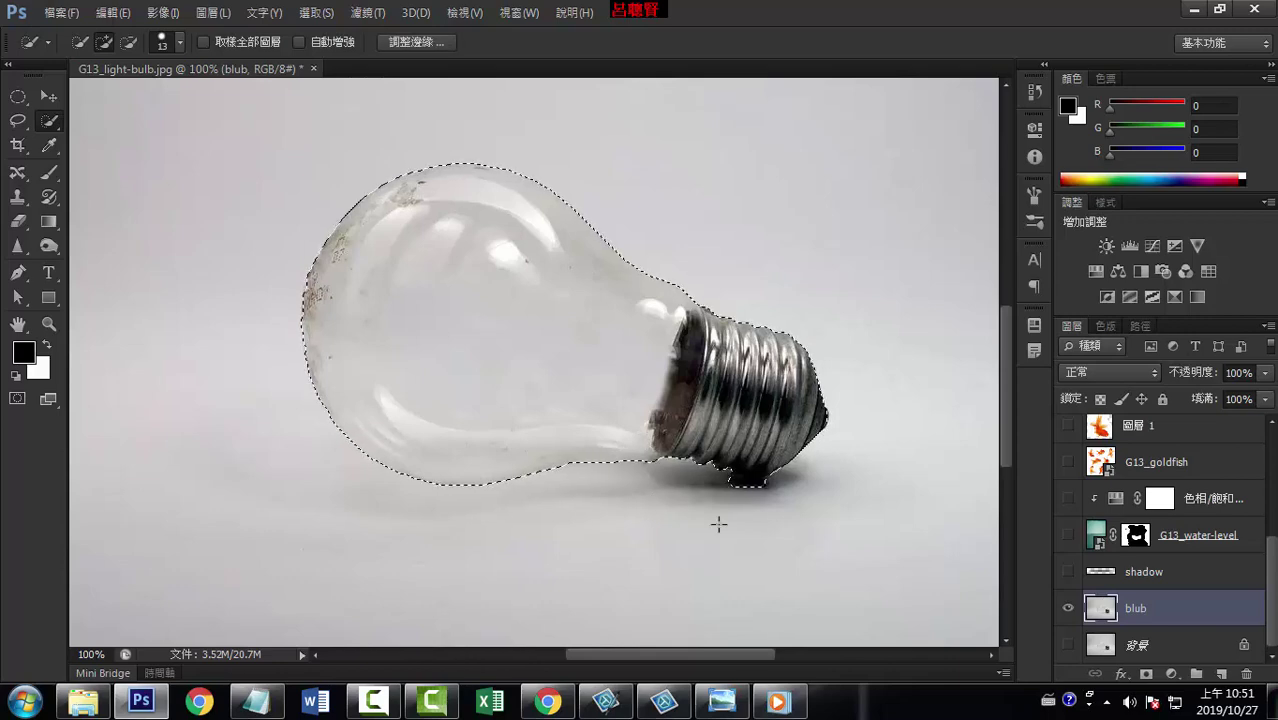
Step: Zoom in to 200% on the bulb
key(ctrl+plus)
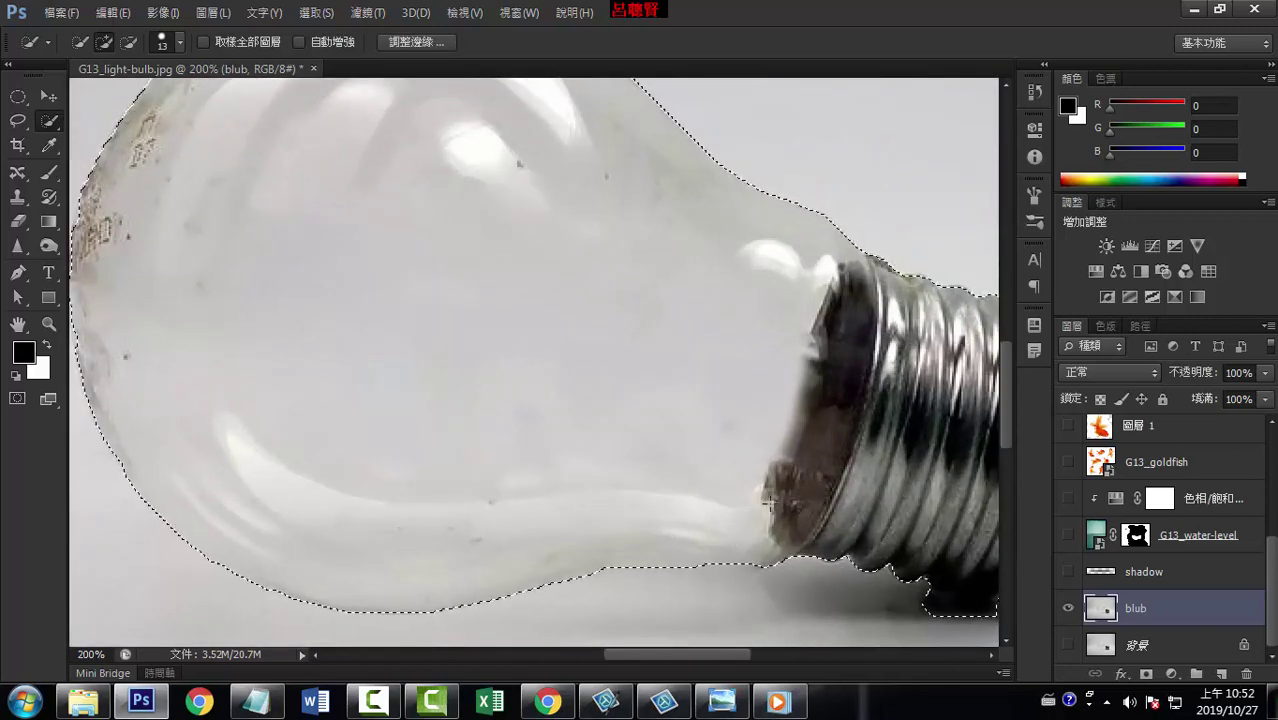
drag(718, 431, 561, 345)
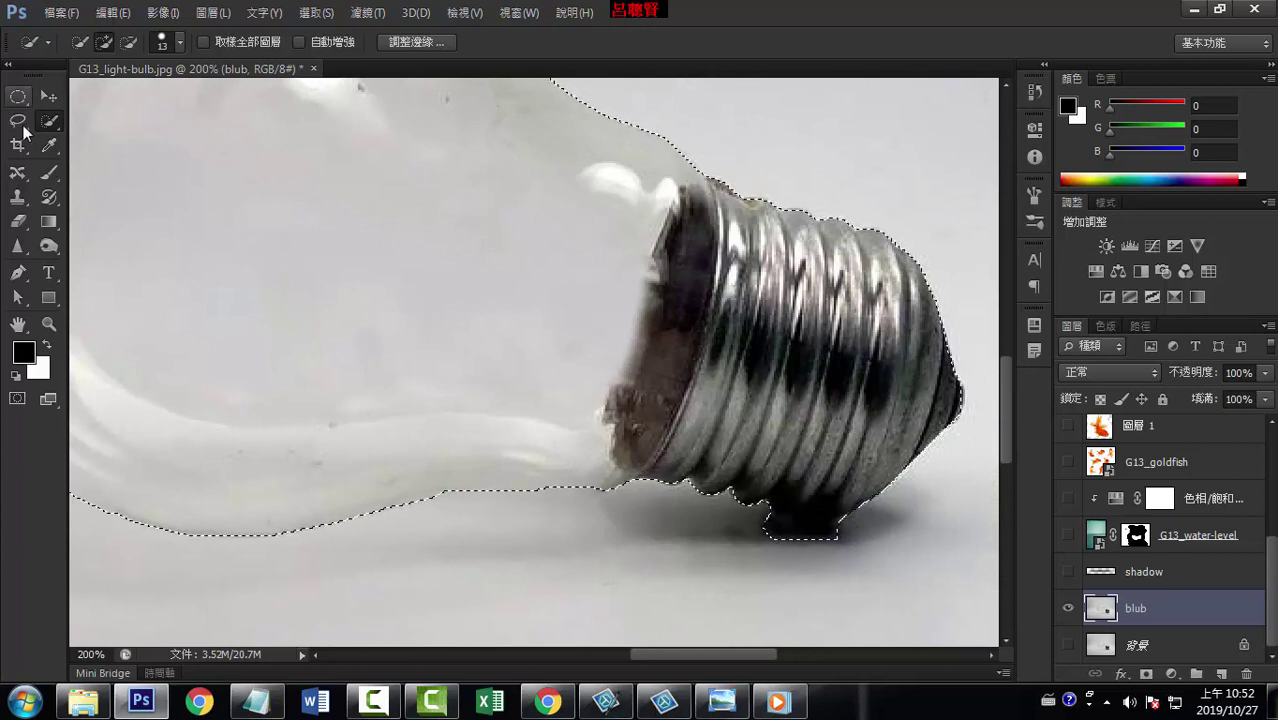
click(20, 123)
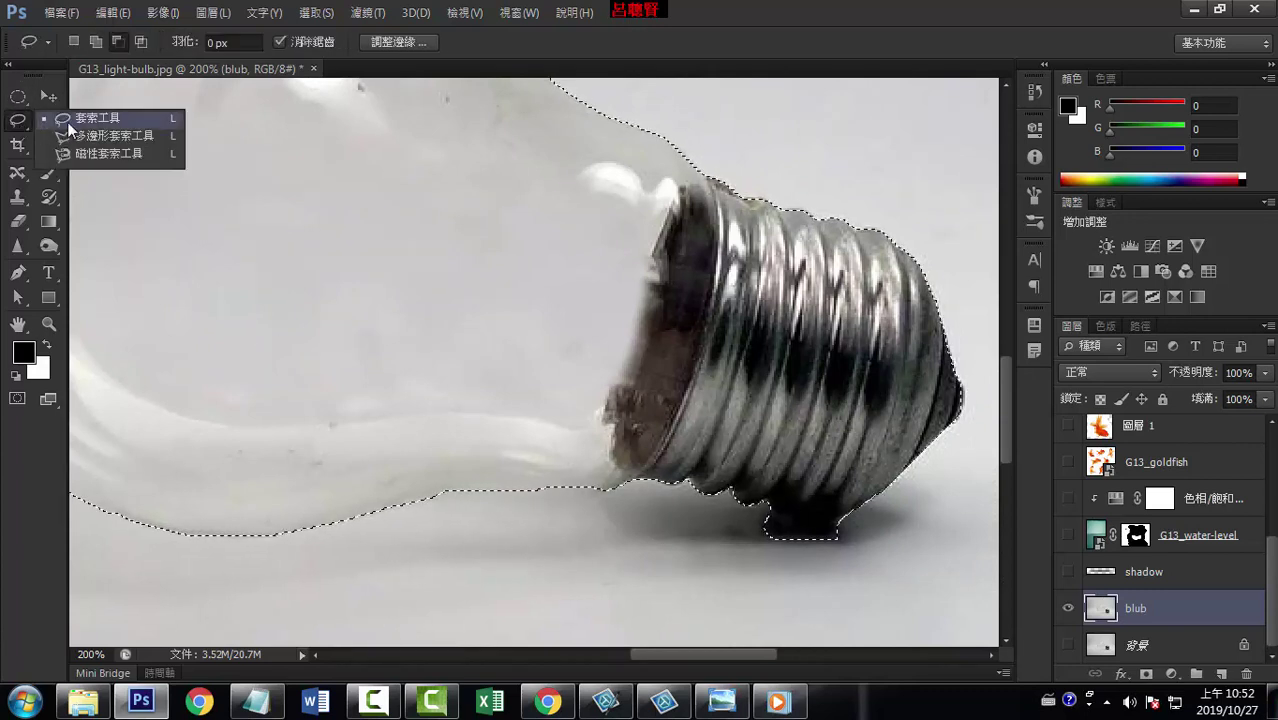
Step: Trim the shadow under the metal base from the selection with the freehand Lasso
click(92, 118)
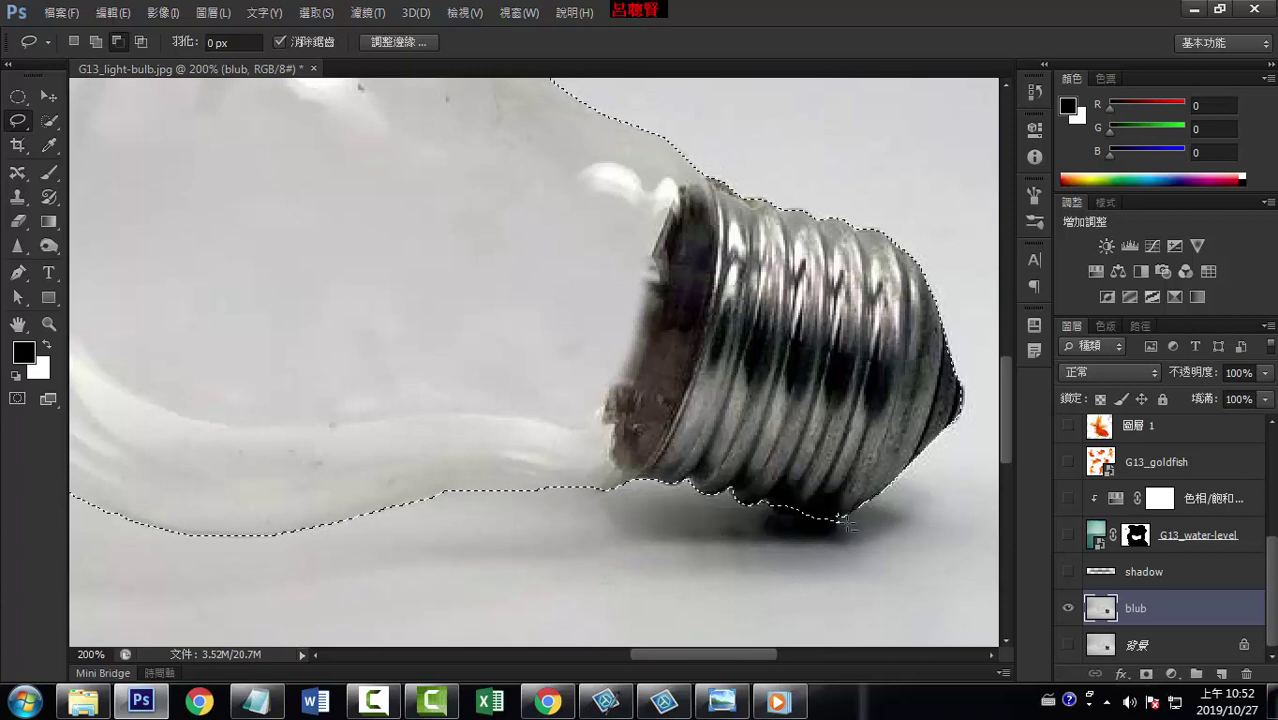
click(96, 40)
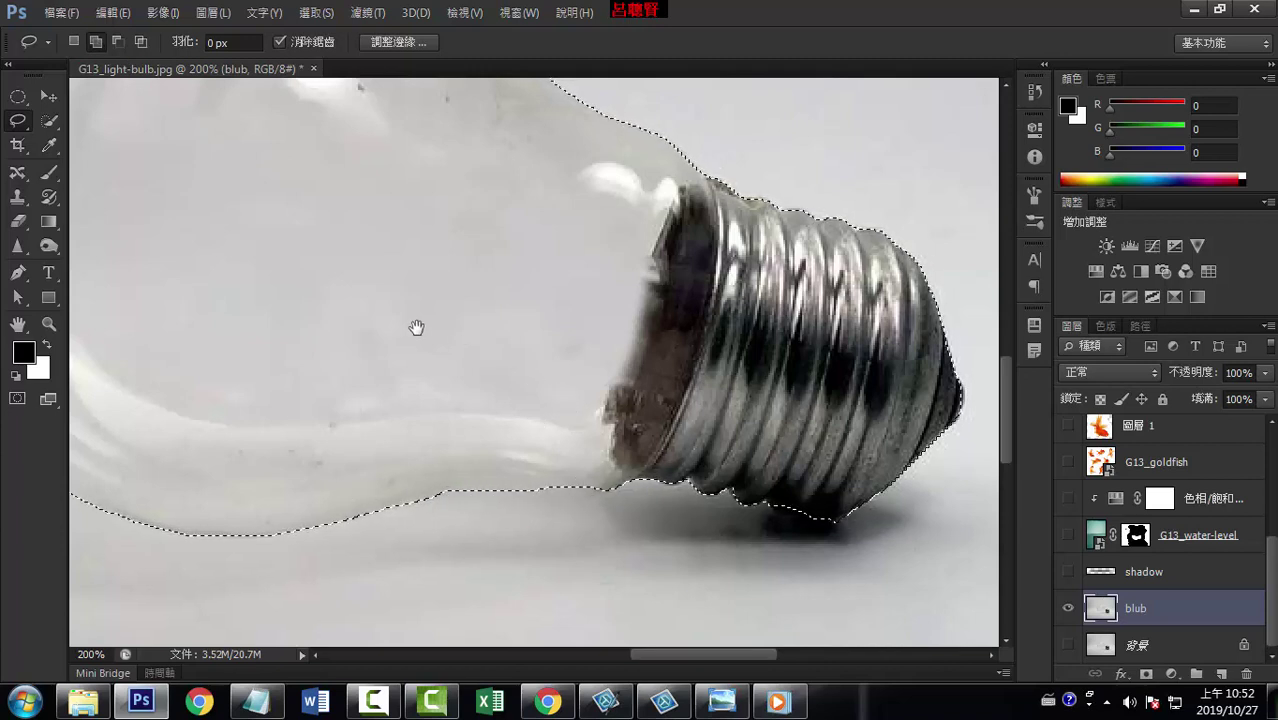
drag(417, 326, 689, 355)
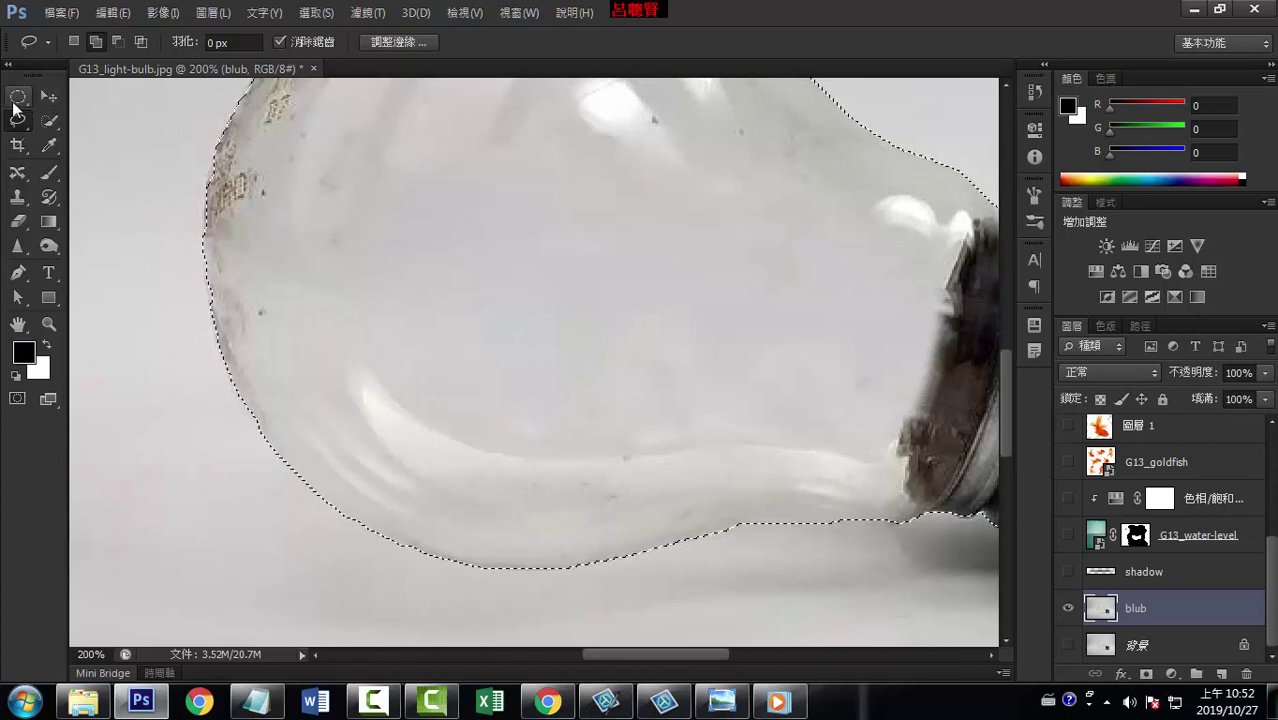
right_click(369, 197)
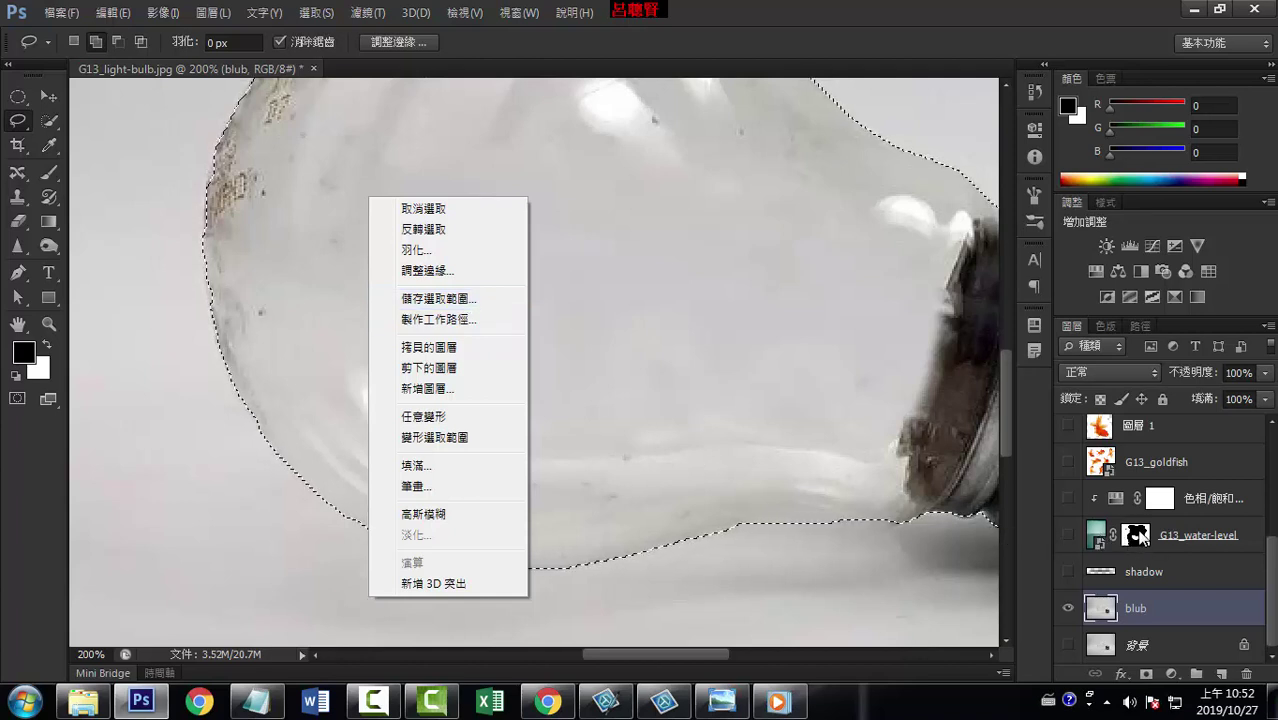
Step: Save the selection as channel Alpha 1, view it, deselect, and return to Layers
click(433, 300)
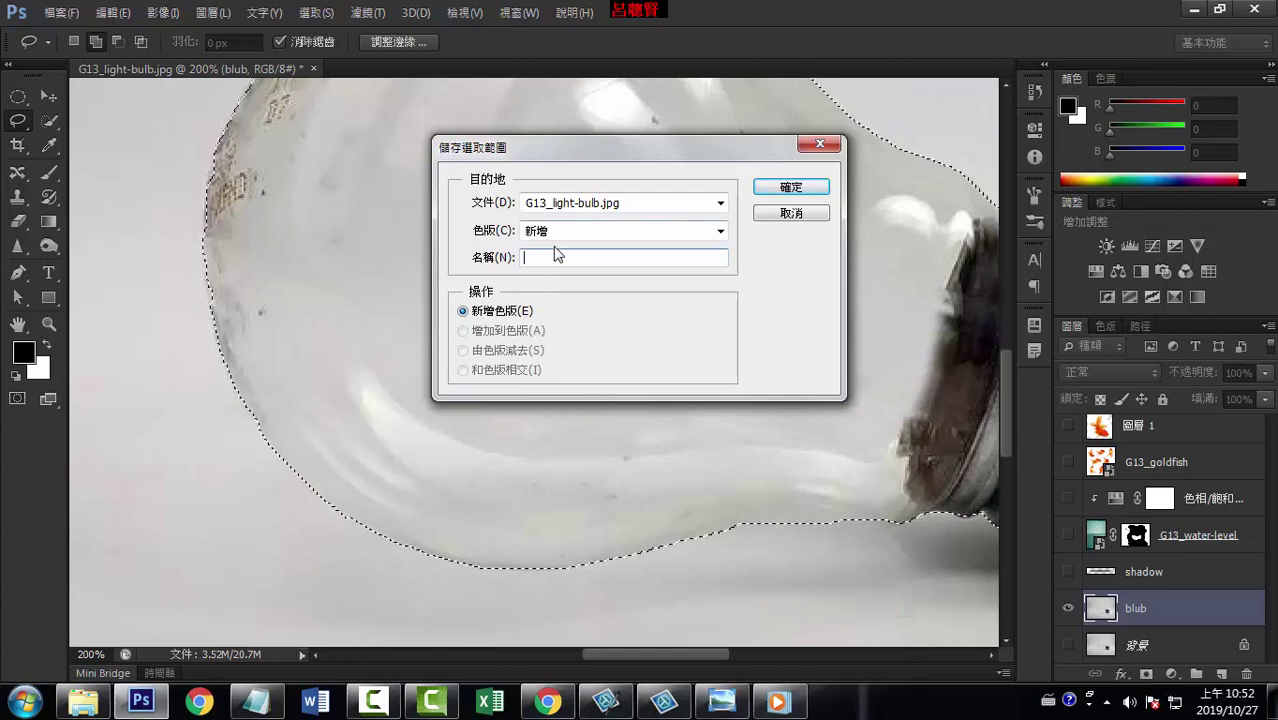
click(815, 186)
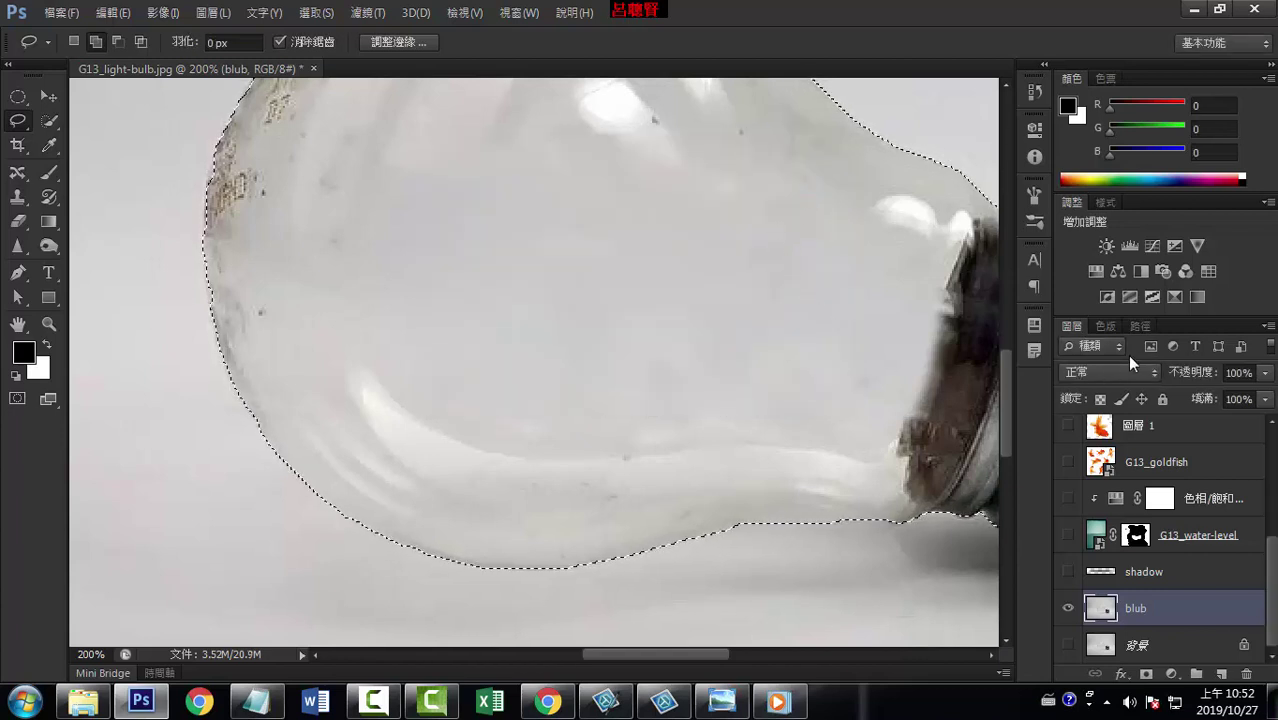
click(1106, 327)
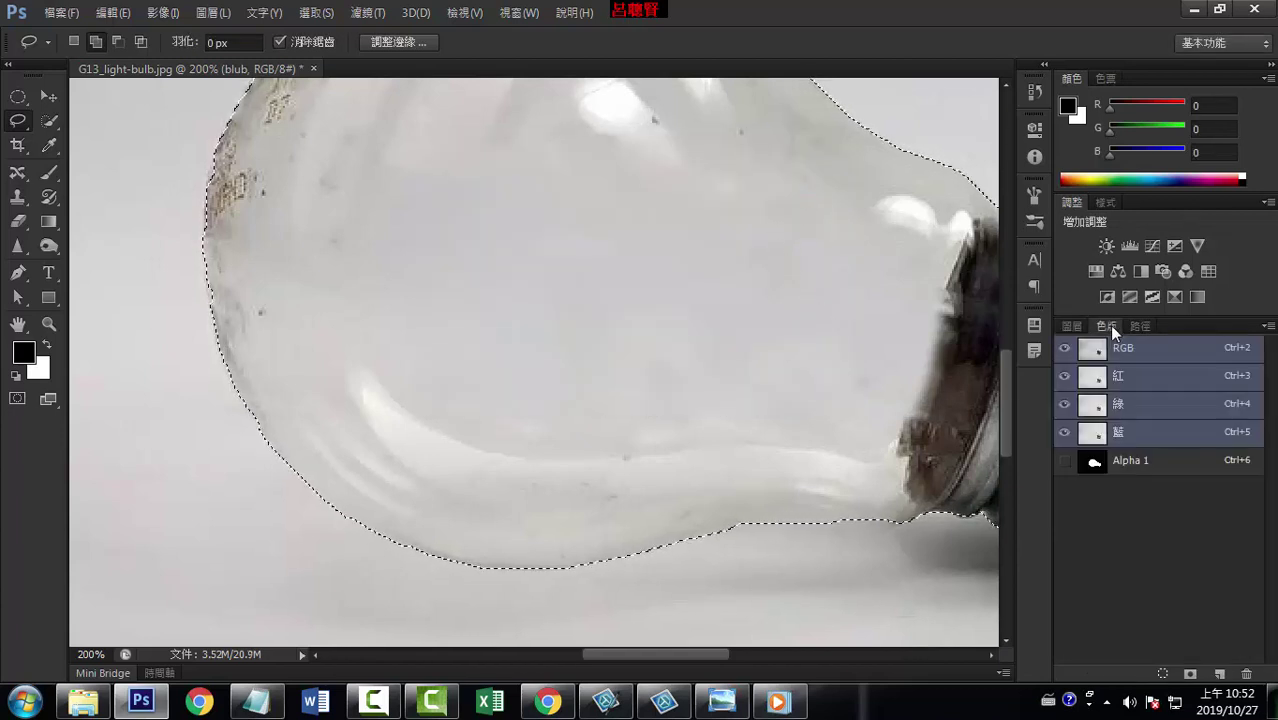
click(1132, 471)
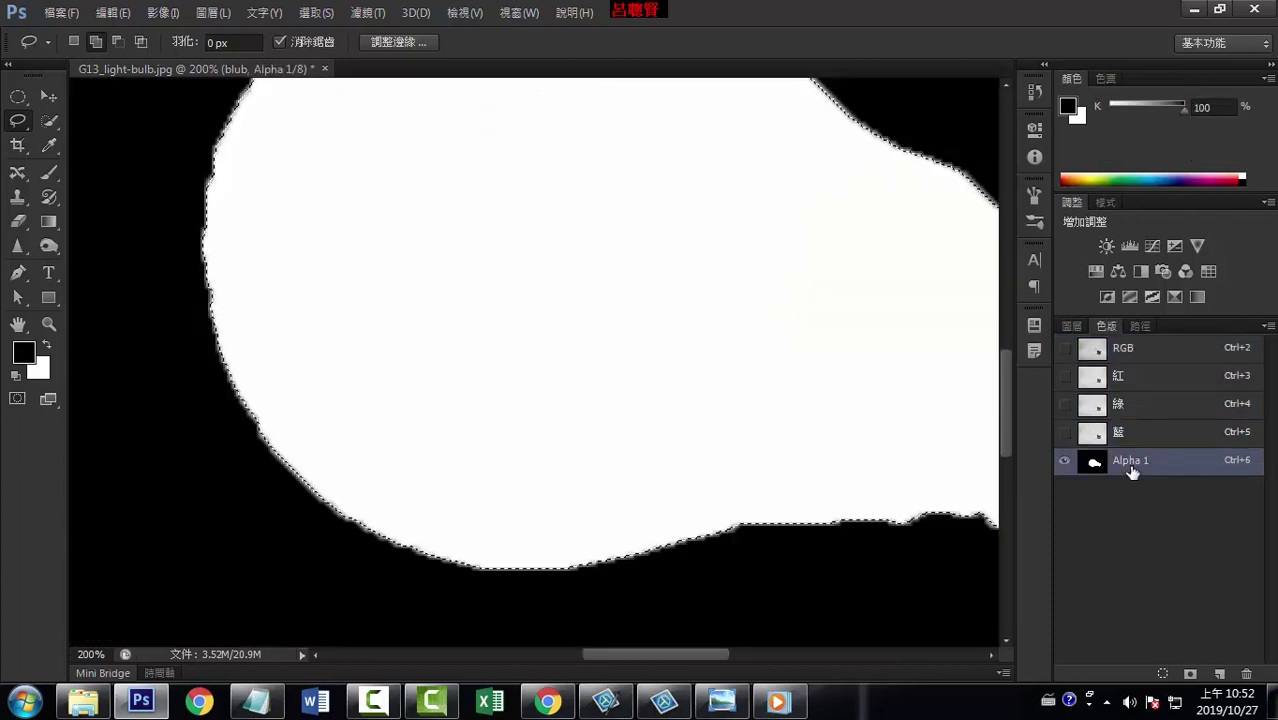
key(ctrl+d)
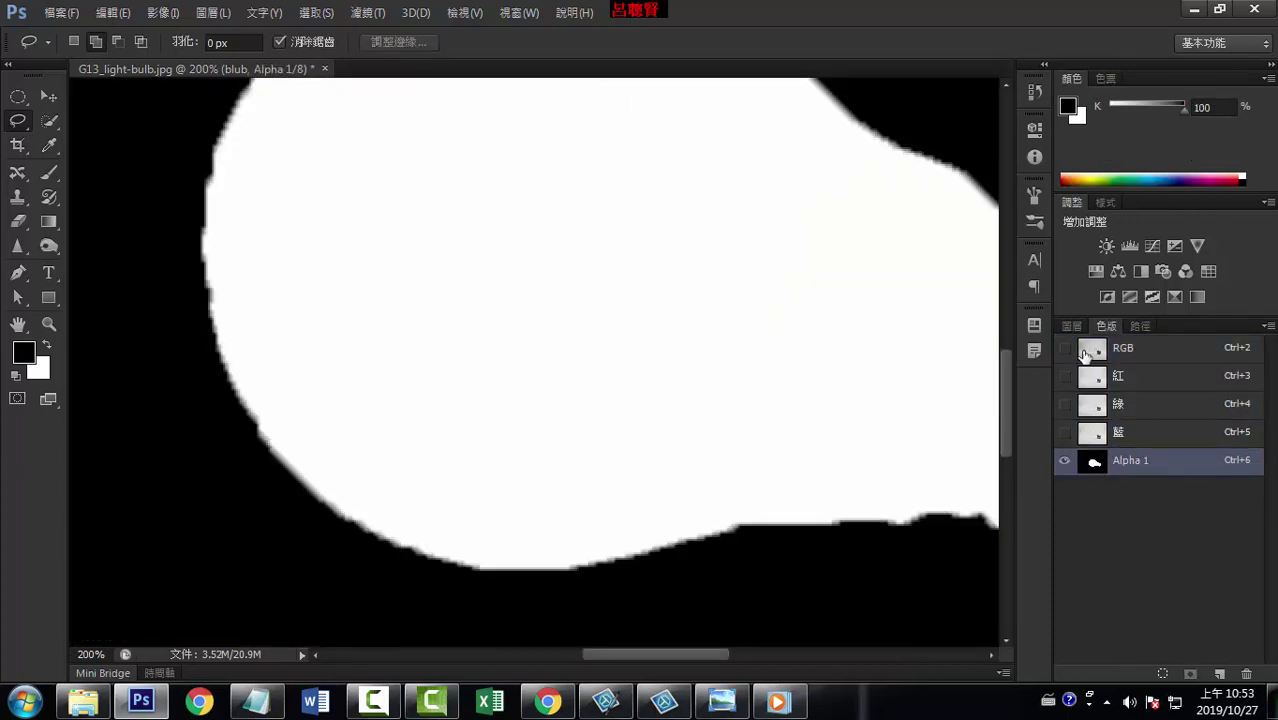
click(1071, 327)
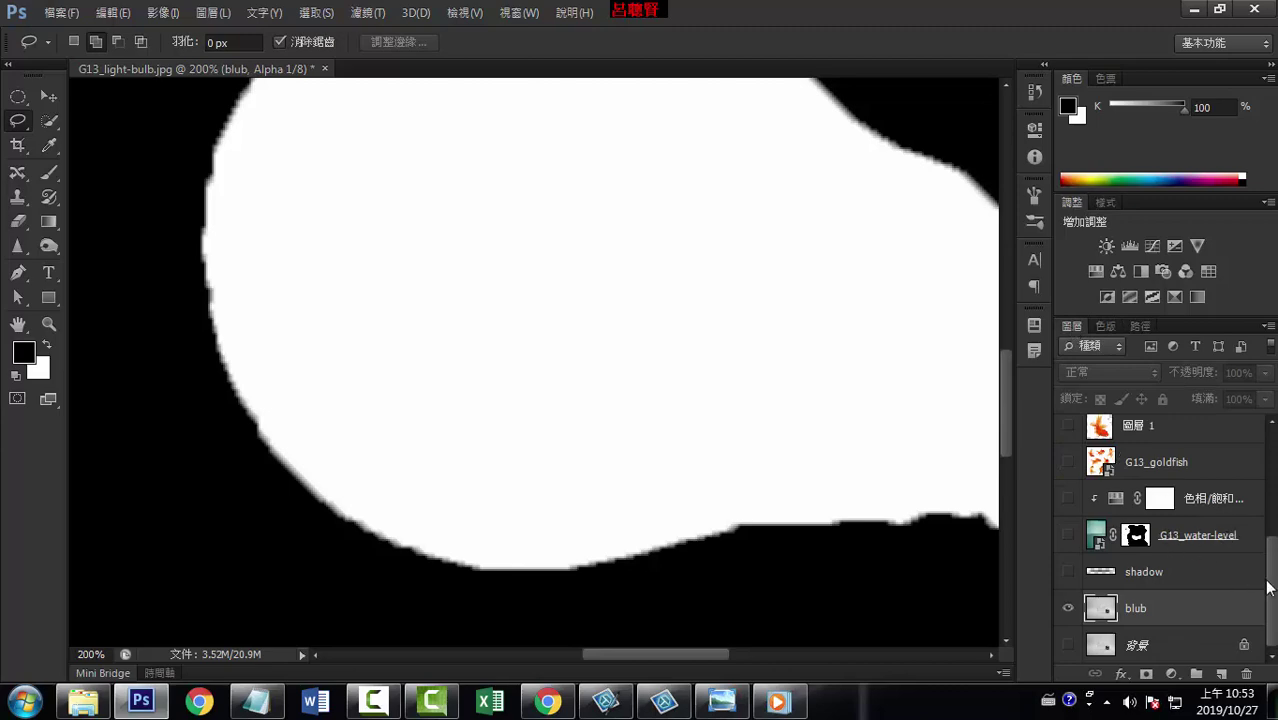
Step: Show the G13_water-splash layer, zoom out to 66.7%, and target its layer mask
drag(1270, 587, 1273, 480)
click(1068, 579)
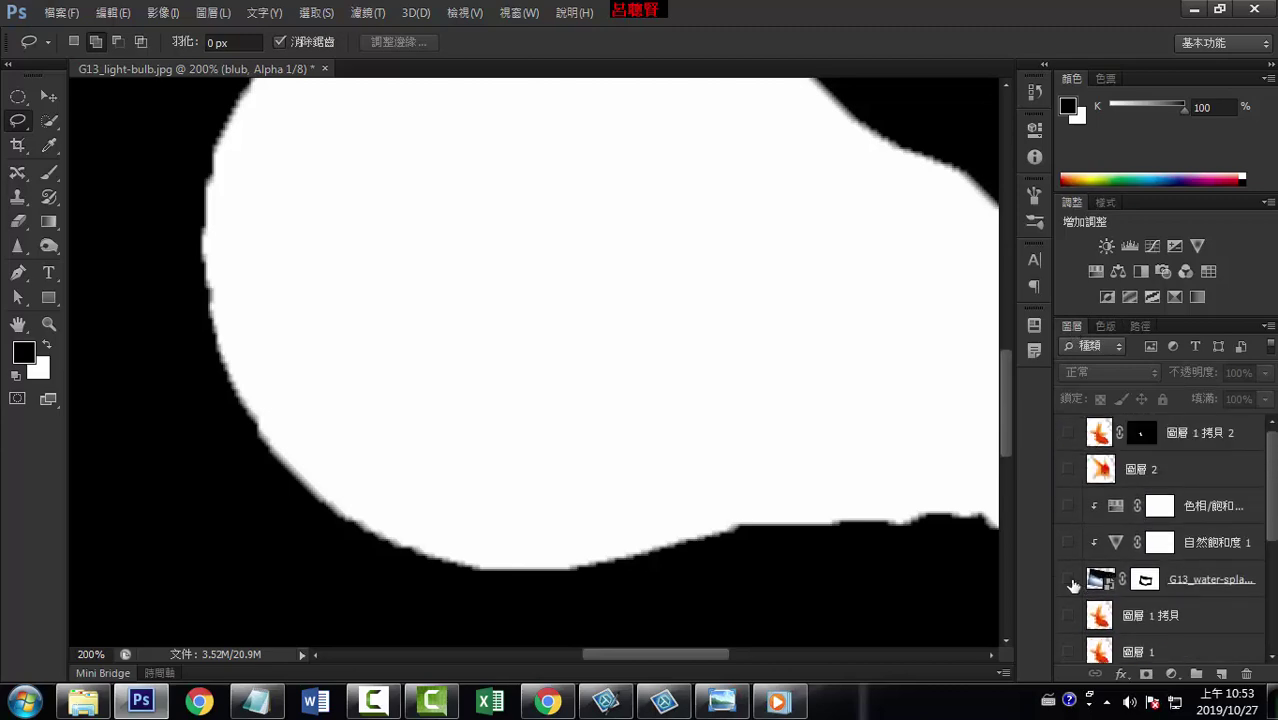
click(1191, 581)
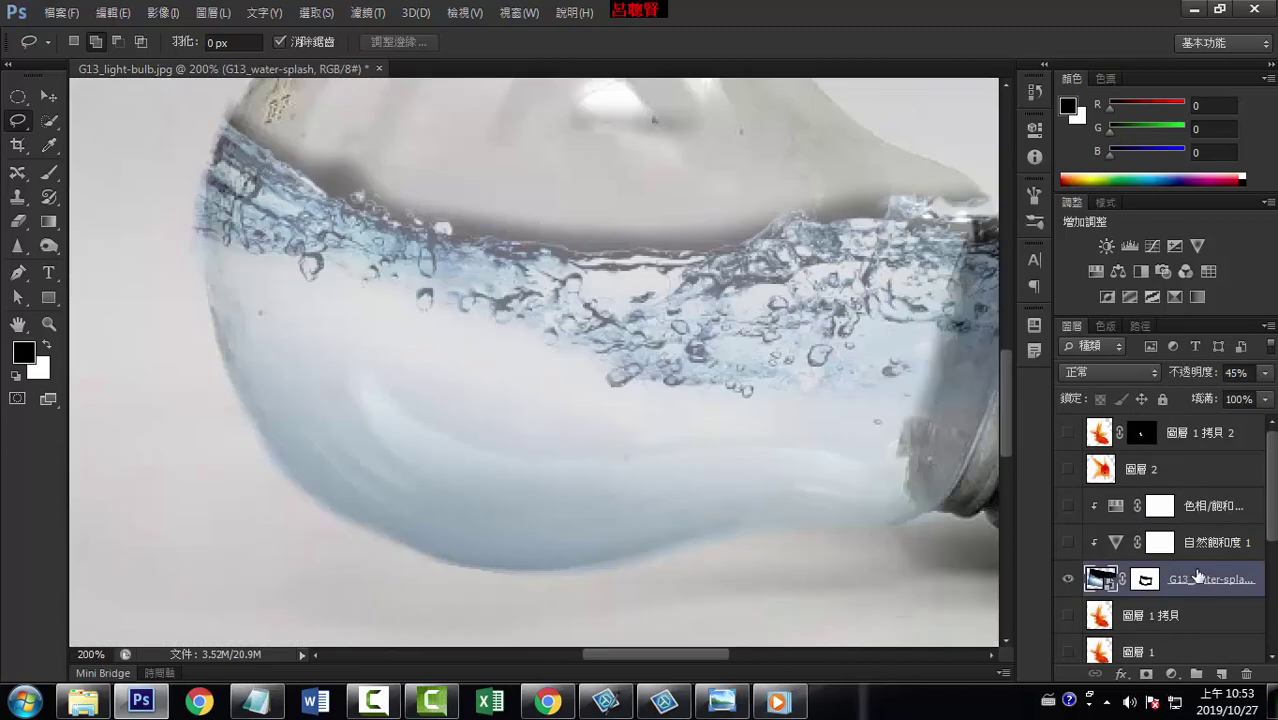
key(ctrl+minus)
key(ctrl+minus)
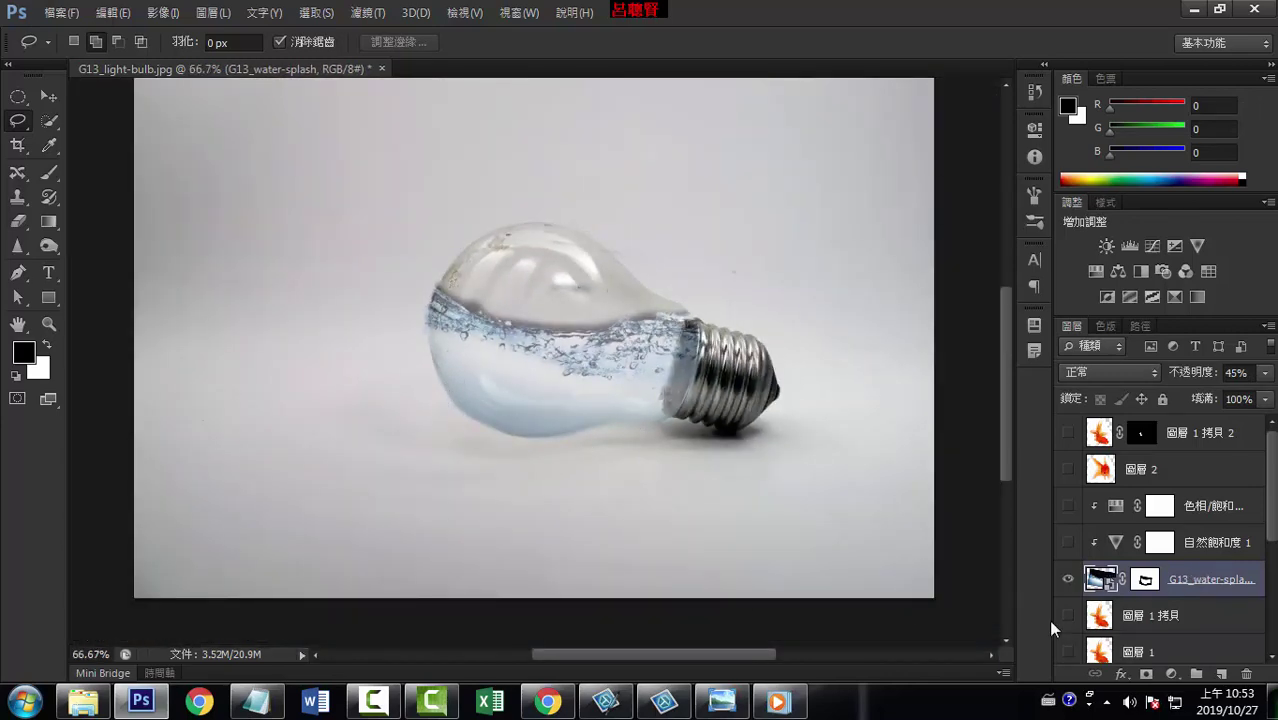
click(1145, 580)
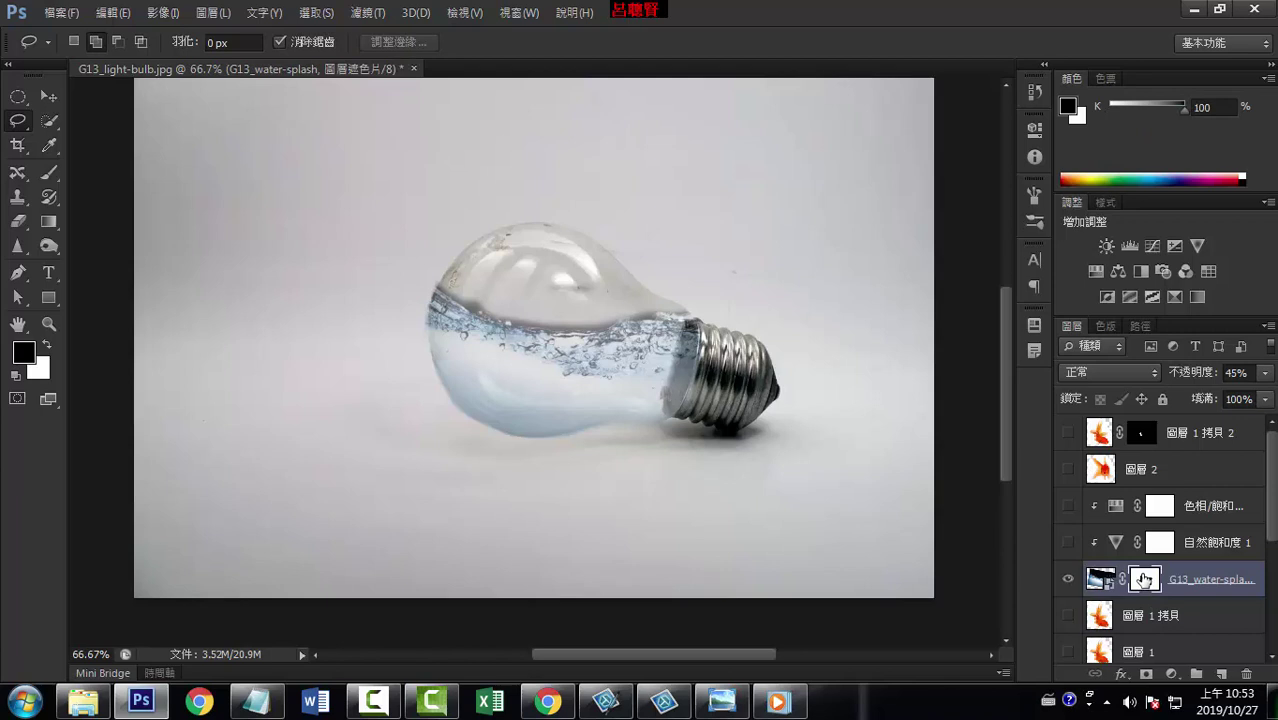
click(1105, 326)
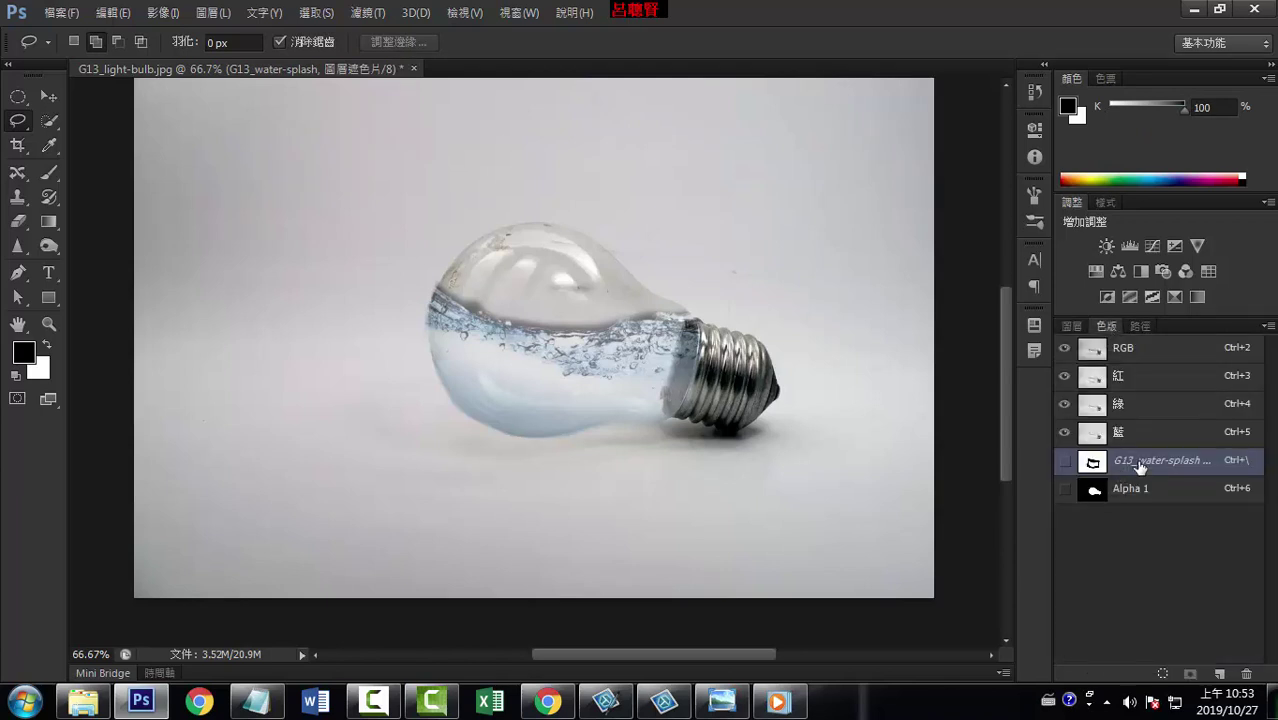
Step: Load Alpha 1 as a selection and target the water-splash mask on the RGB composite
click(1120, 489)
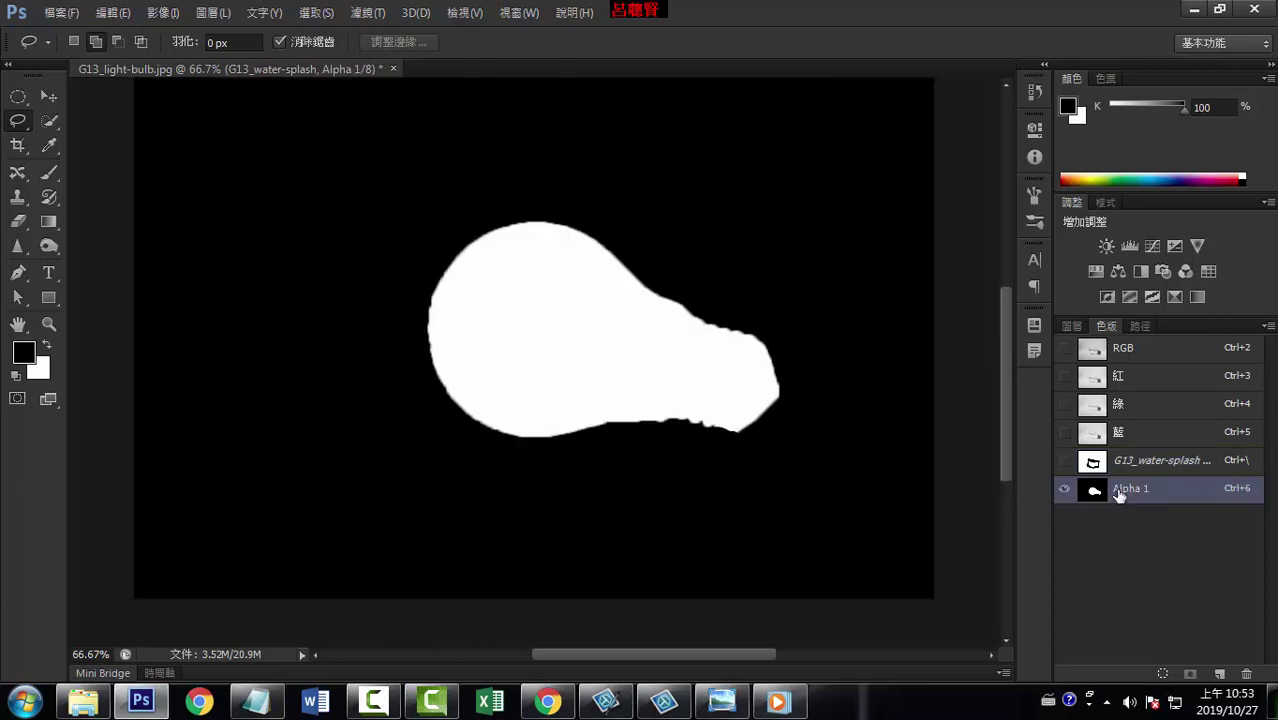
click(1163, 674)
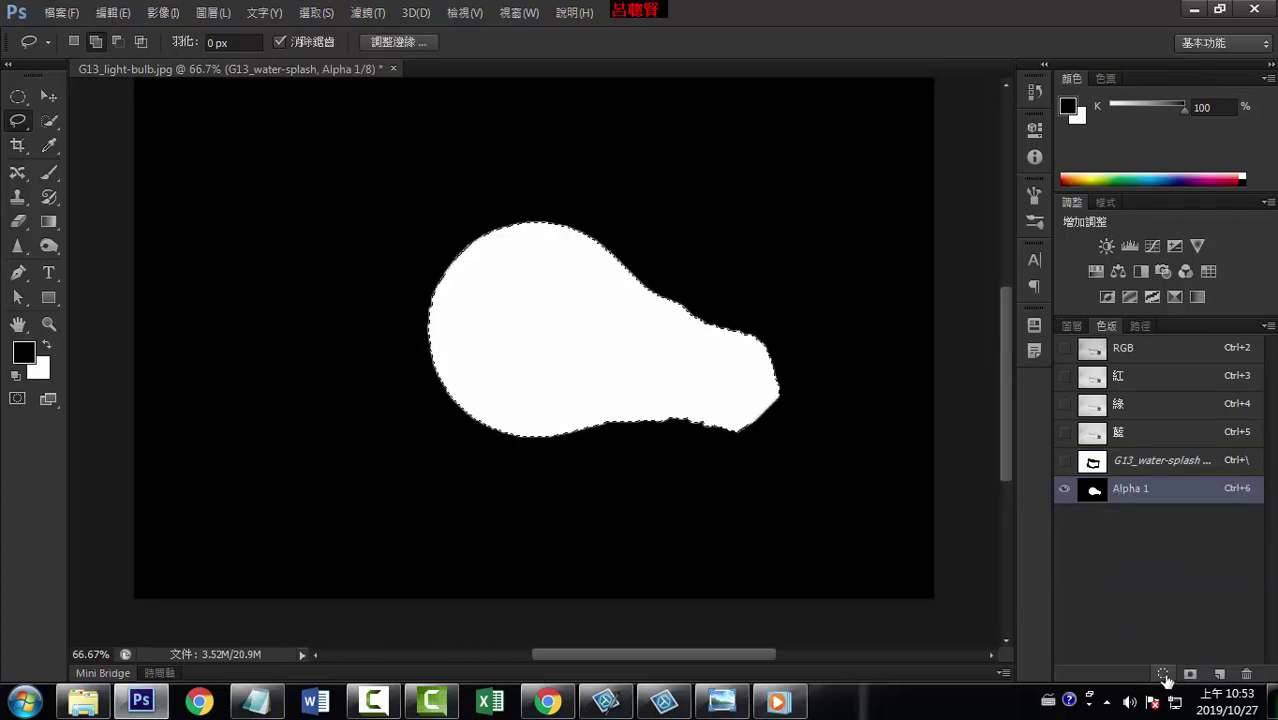
click(1132, 350)
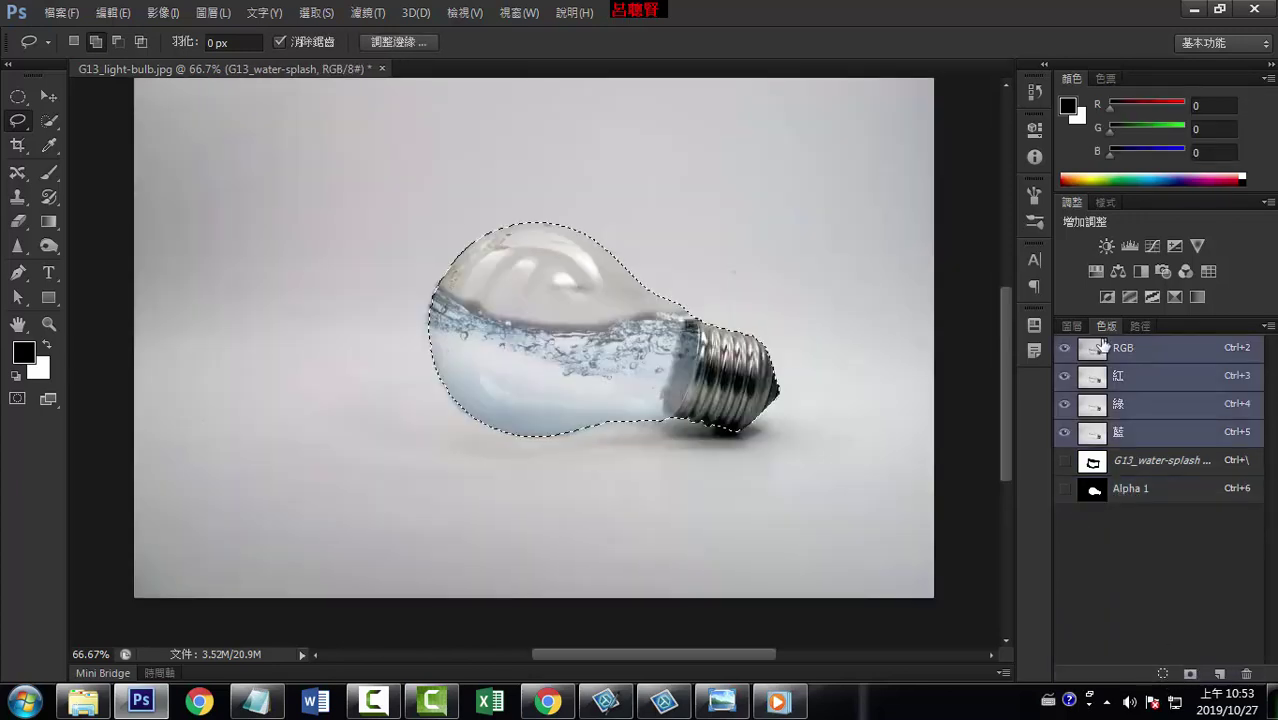
click(1070, 326)
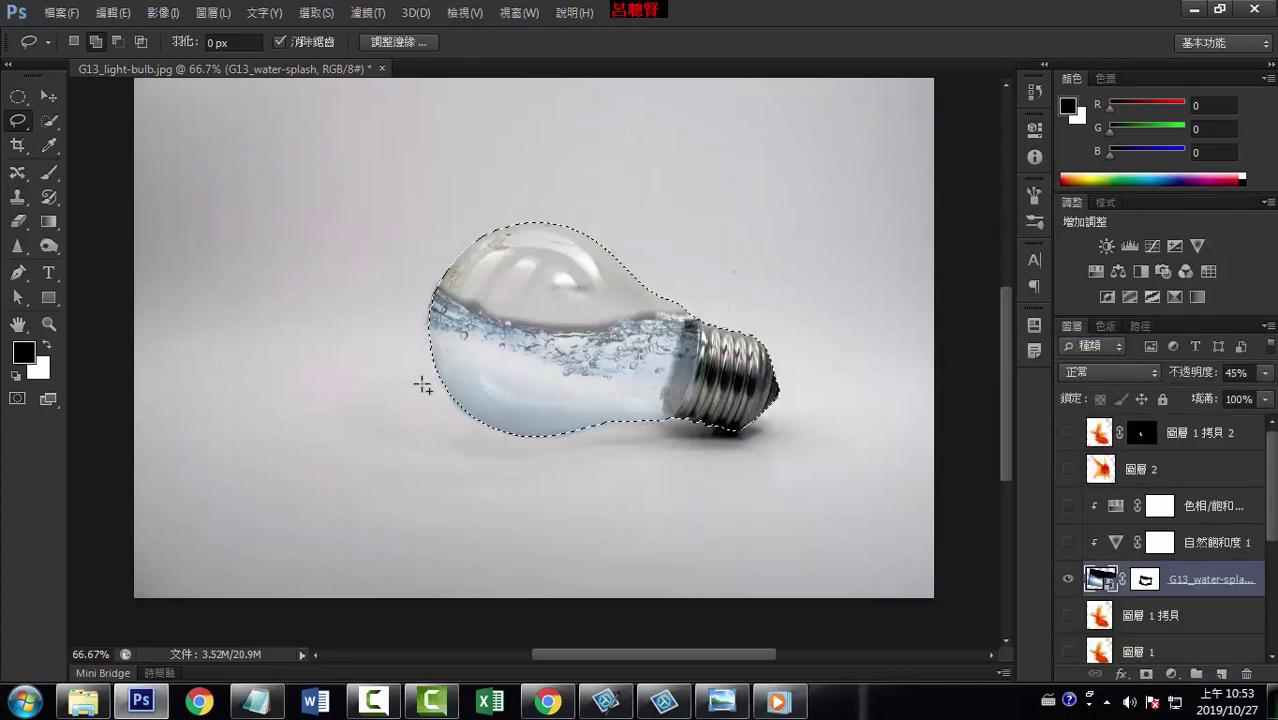
click(1146, 580)
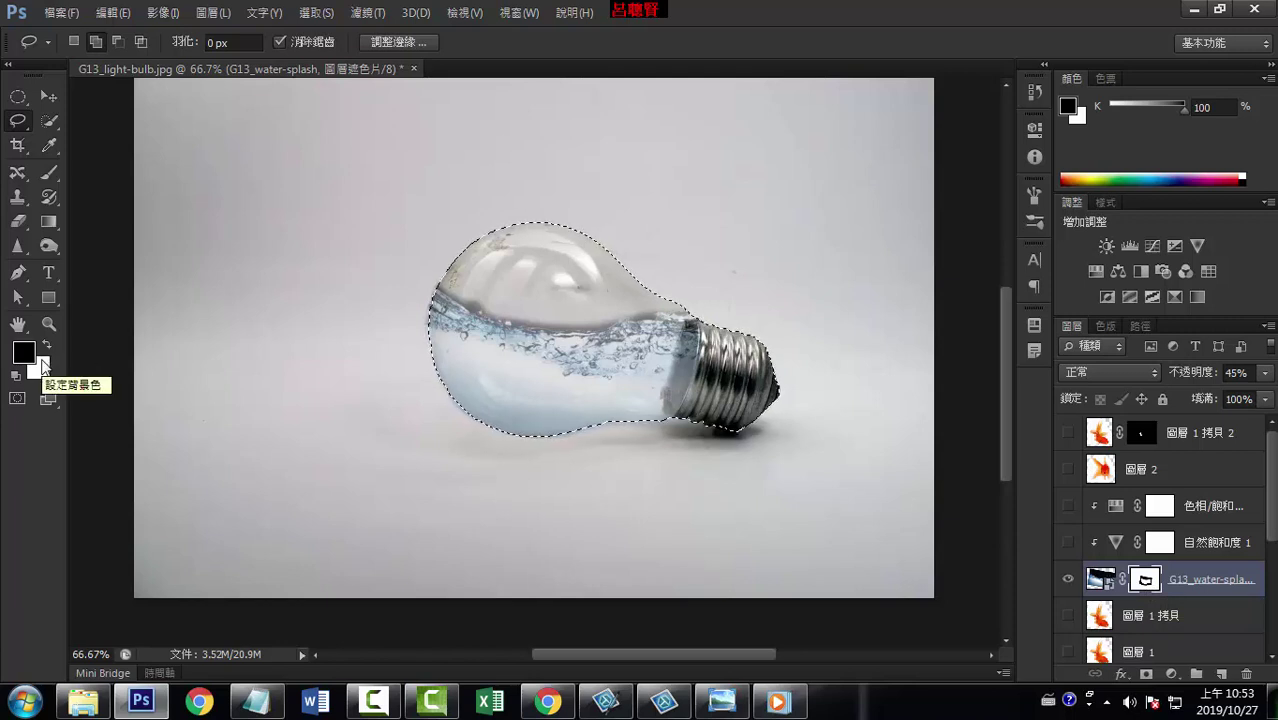
Step: Apply Select Inverse so everything outside the bulb is selected
right_click(622, 328)
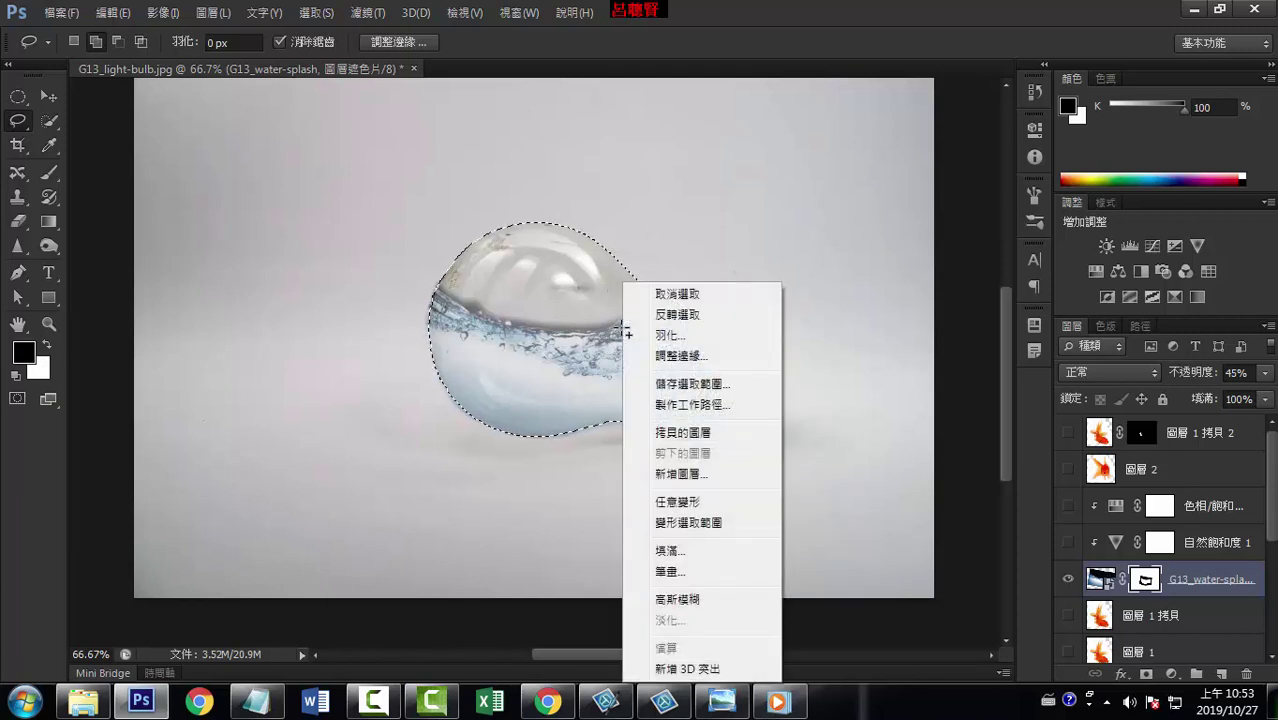
click(690, 315)
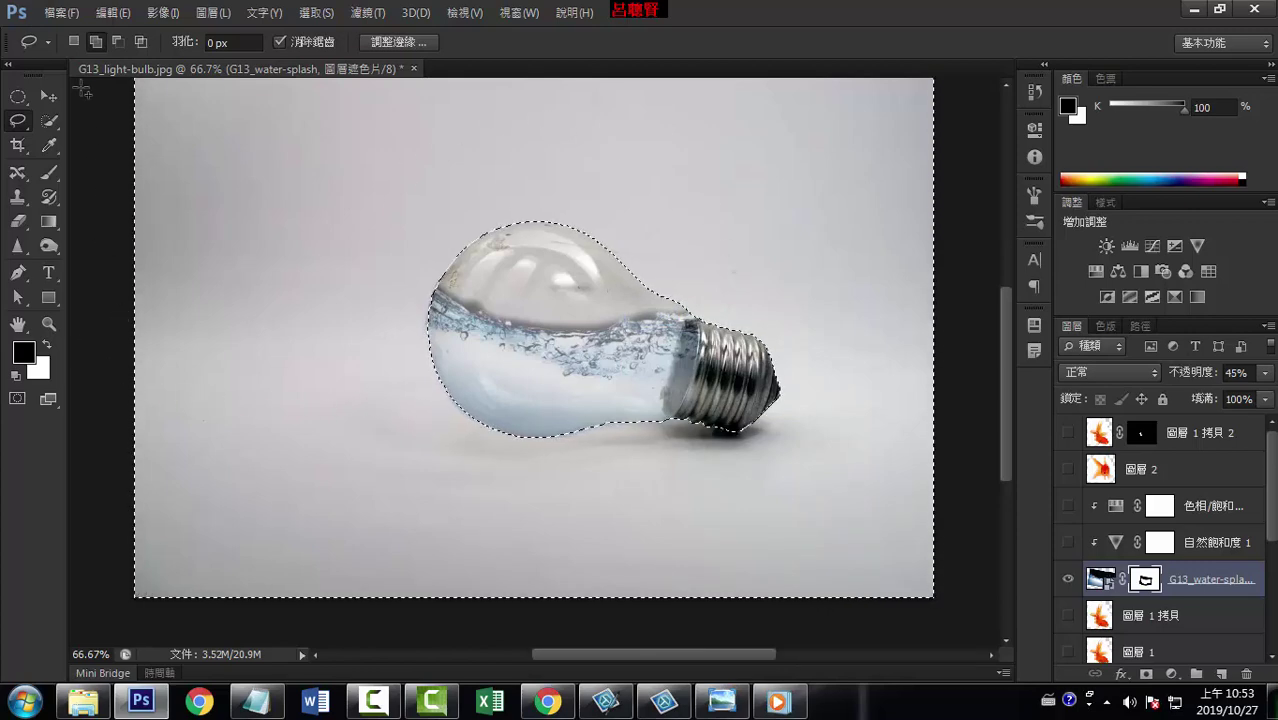
click(109, 15)
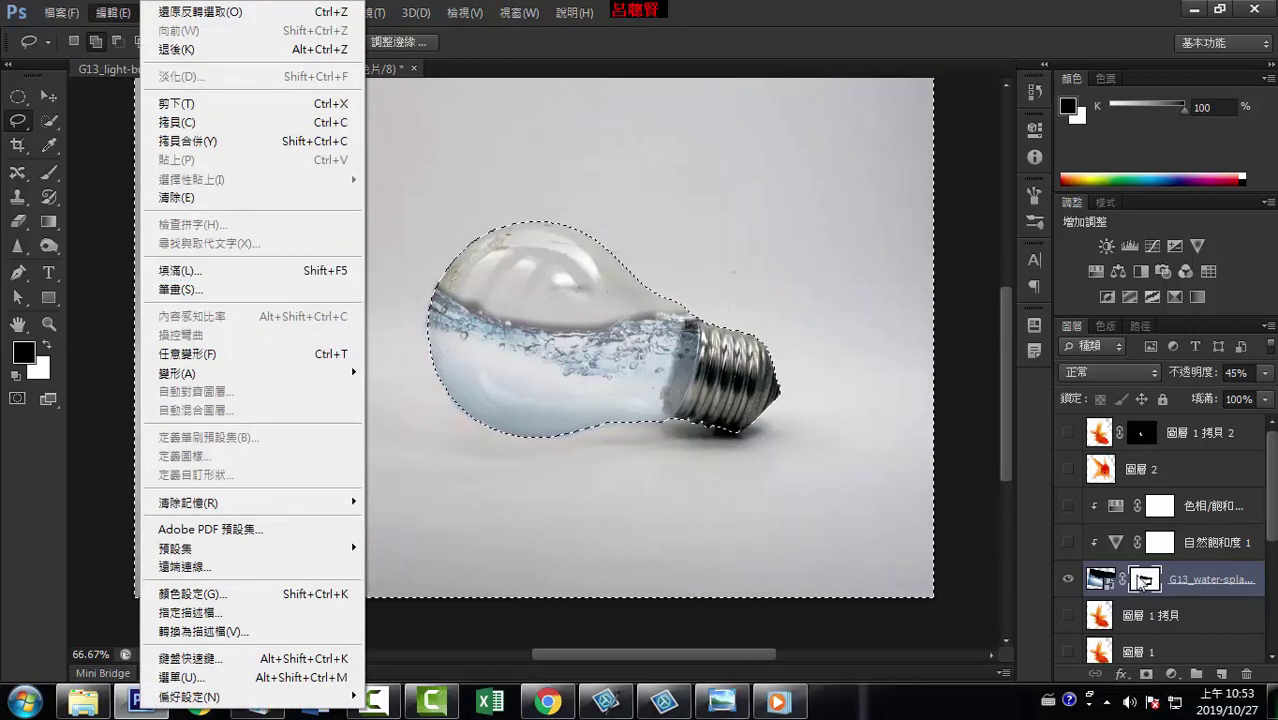
Step: Fill the water-splash mask outside the bulb with black twice, then deselect
click(220, 270)
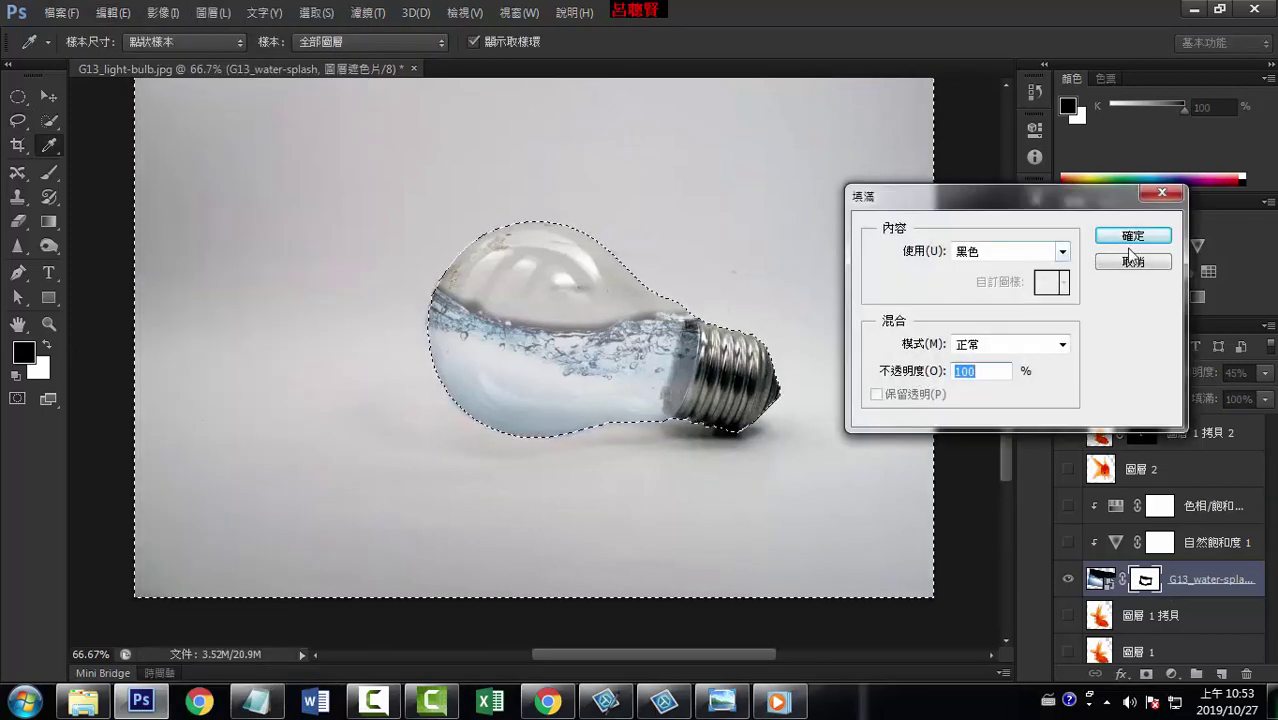
click(1132, 236)
key(l)
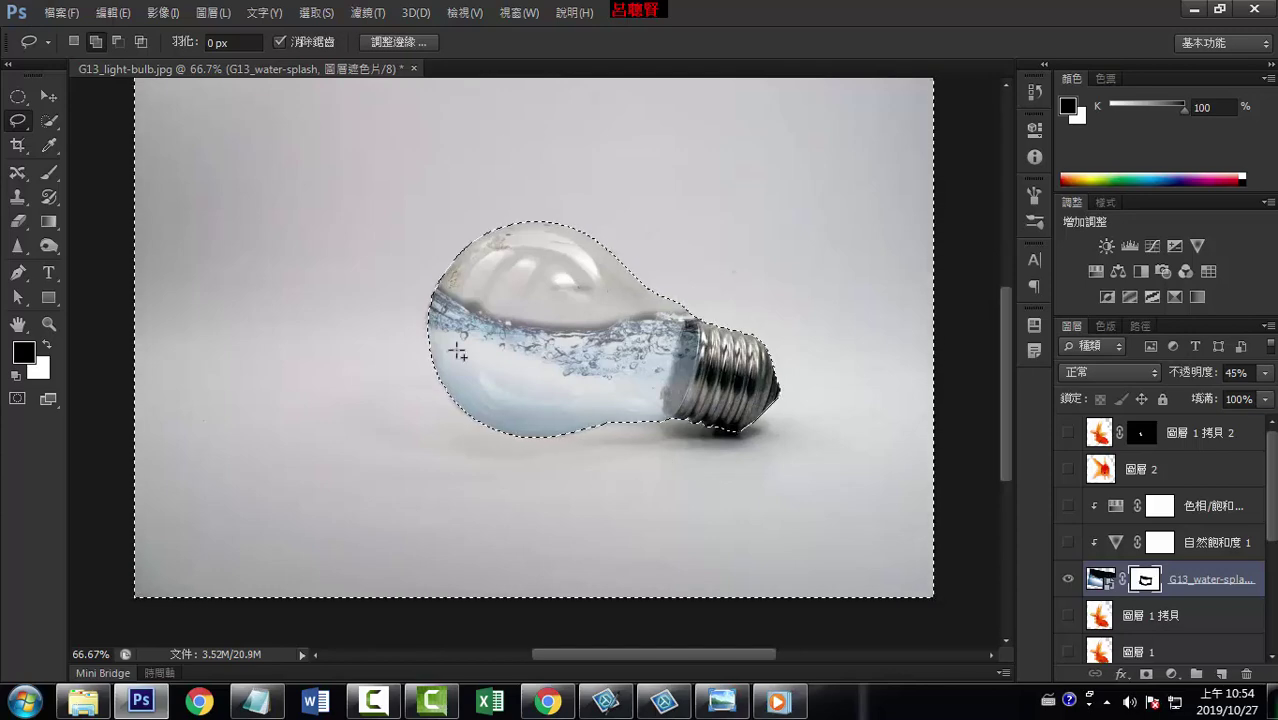
click(108, 15)
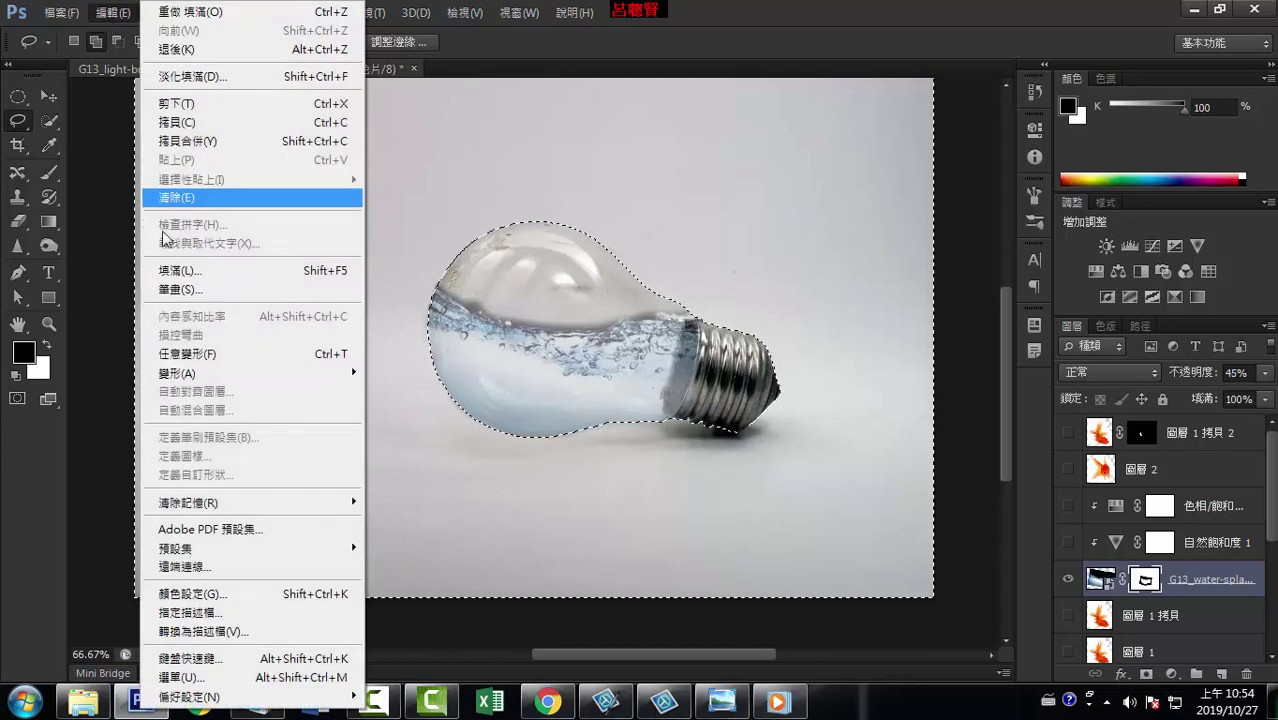
click(172, 272)
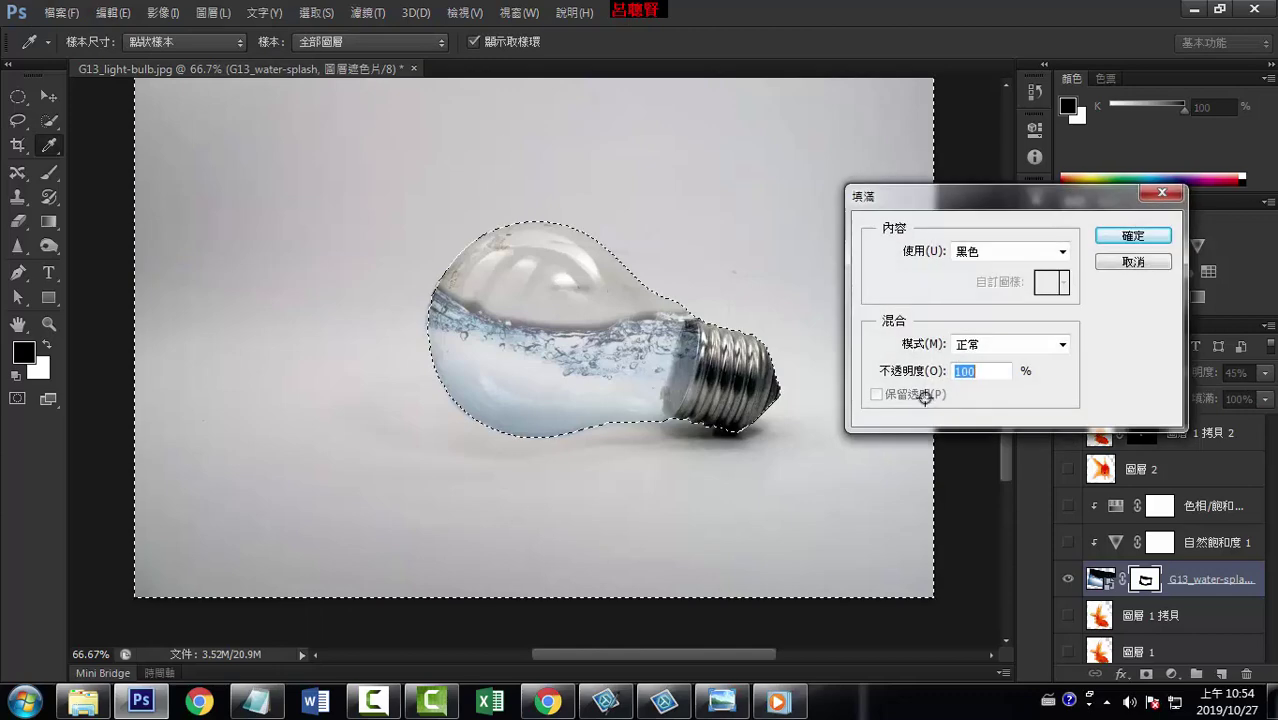
click(1146, 241)
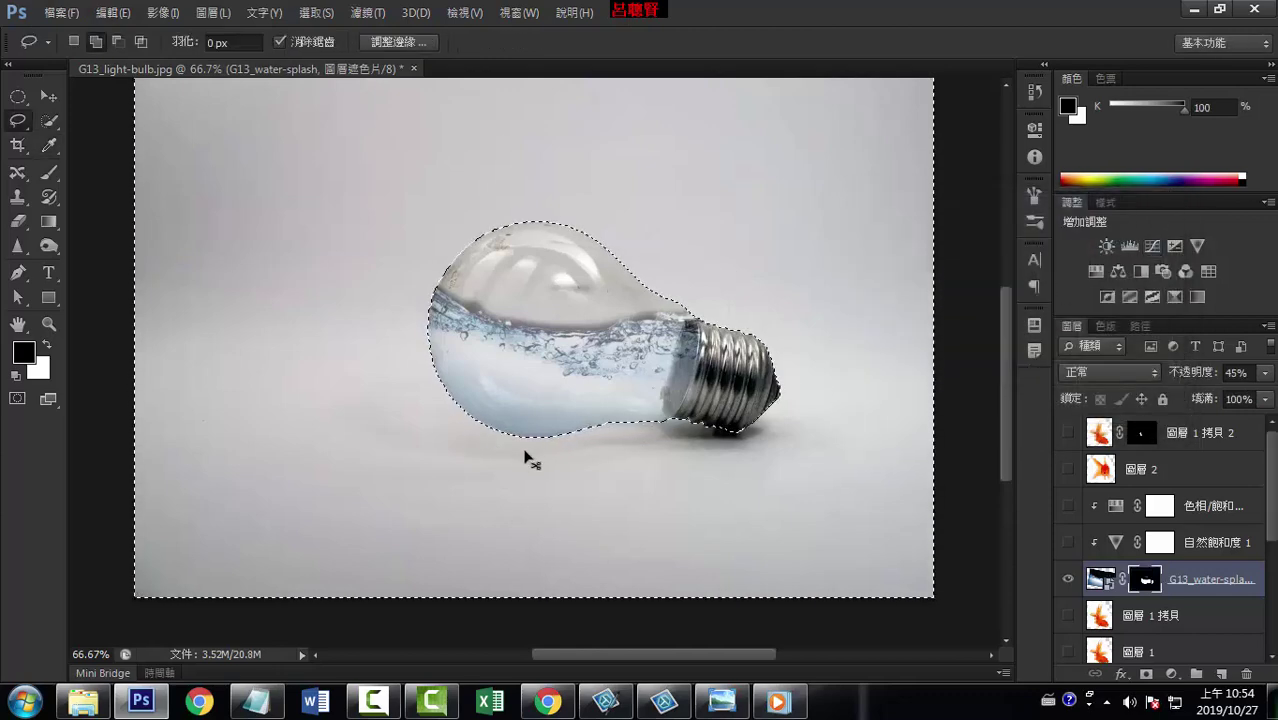
key(ctrl+d)
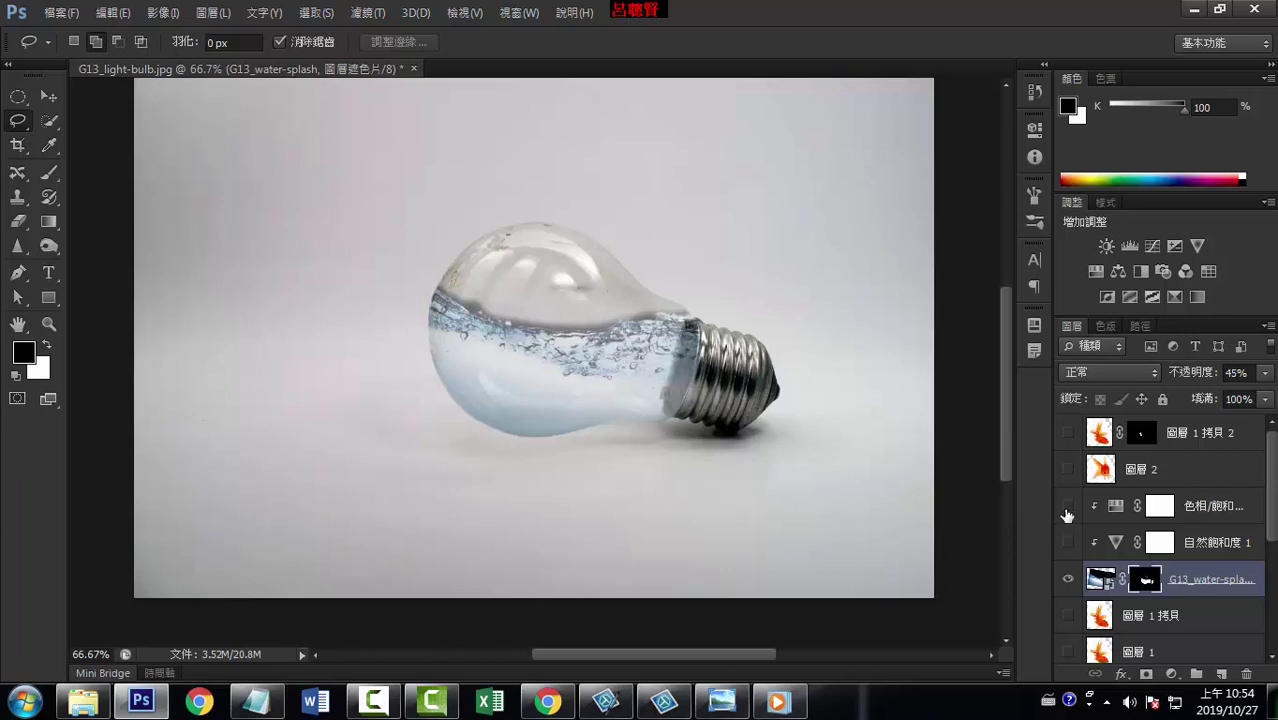
Step: Show G13_water-level, hide G13_water-splash, and make G13_water-level the active layer
scroll(1274, 538, down, 3)
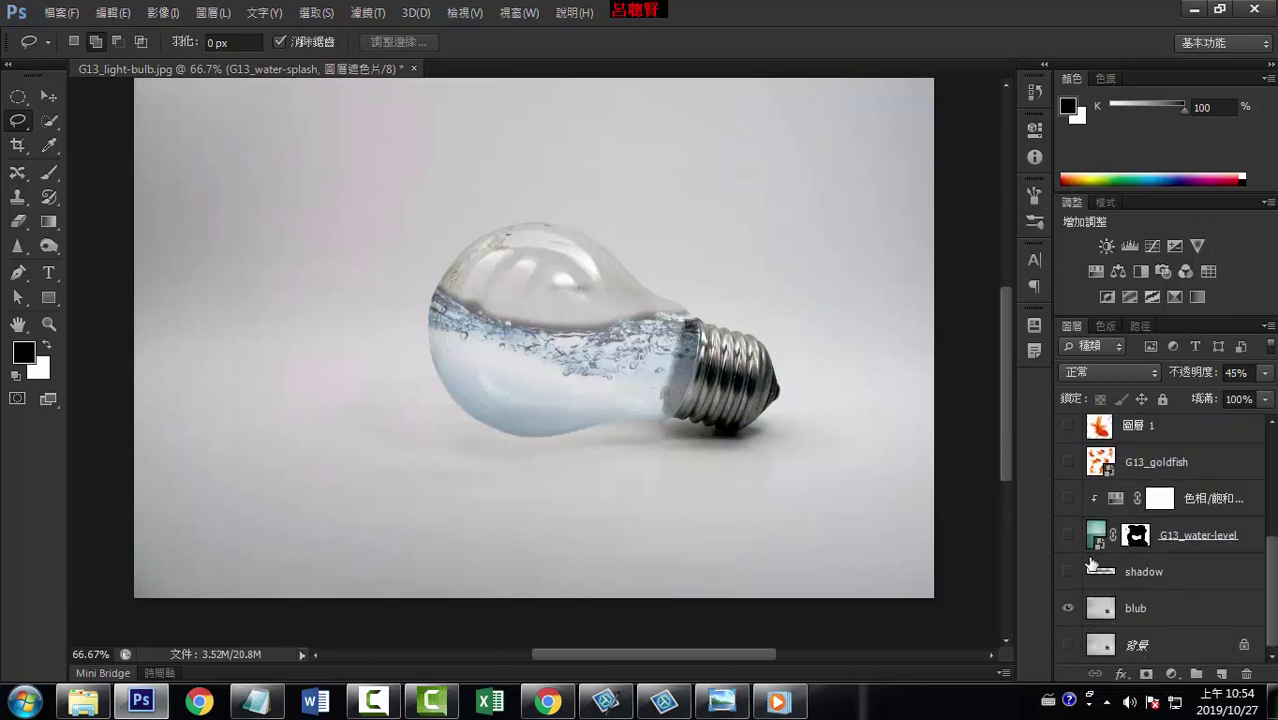
click(1067, 536)
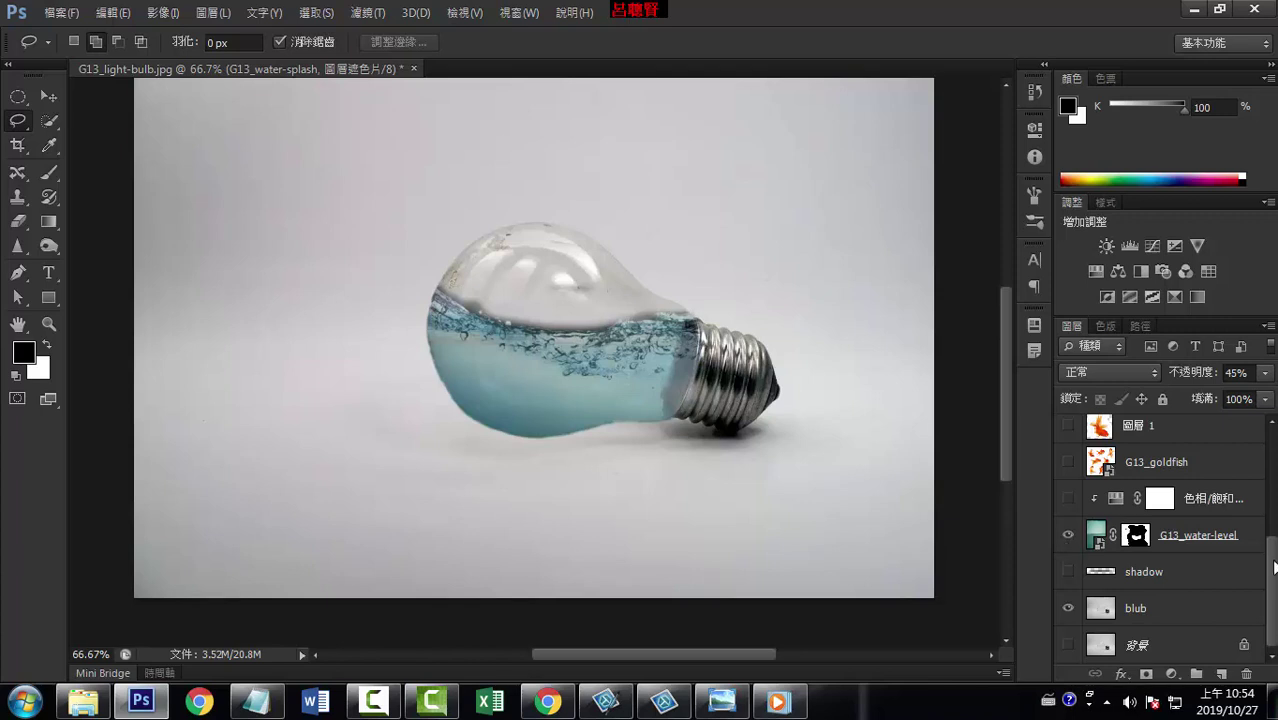
drag(1274, 567, 1272, 452)
click(1067, 579)
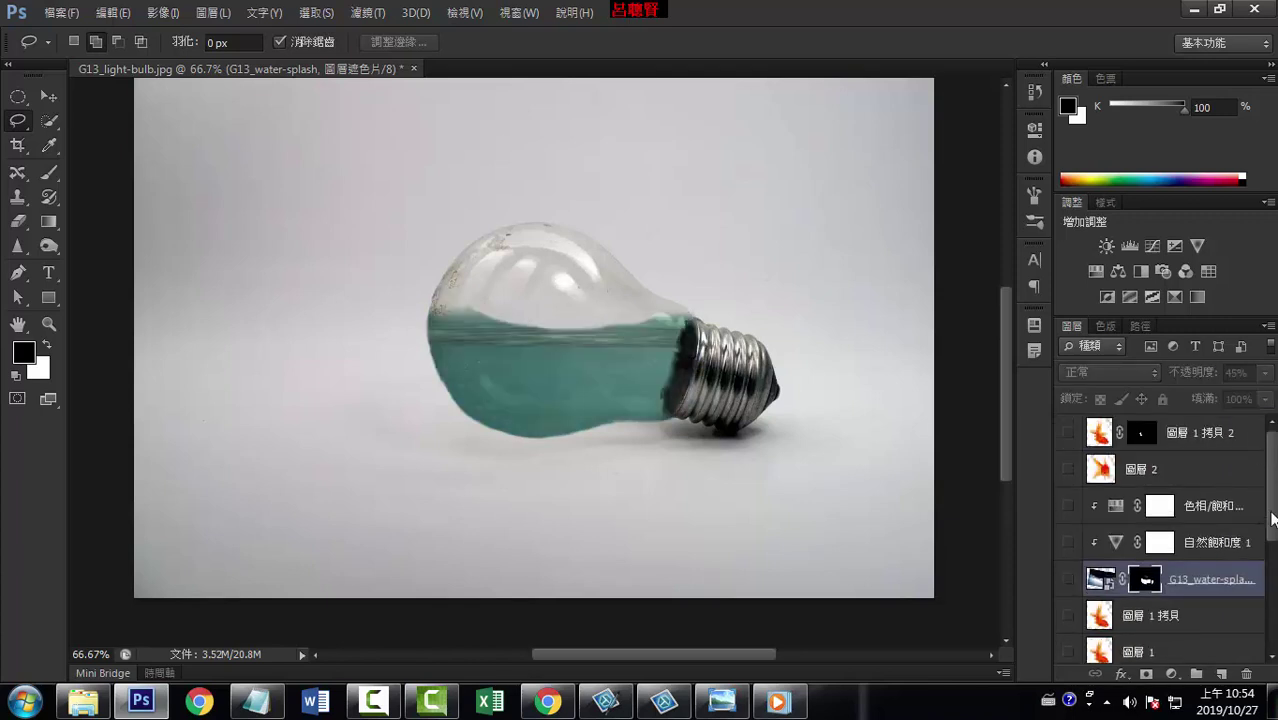
scroll(1258, 530, down, 5)
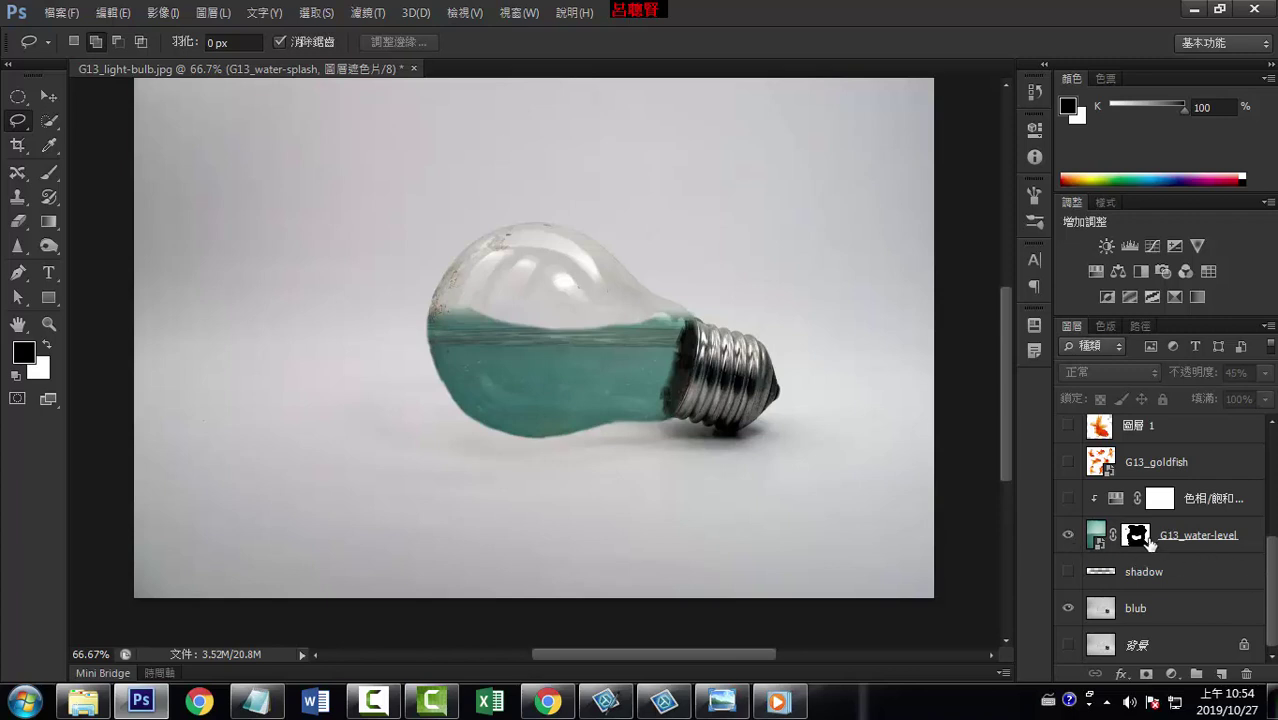
click(1148, 538)
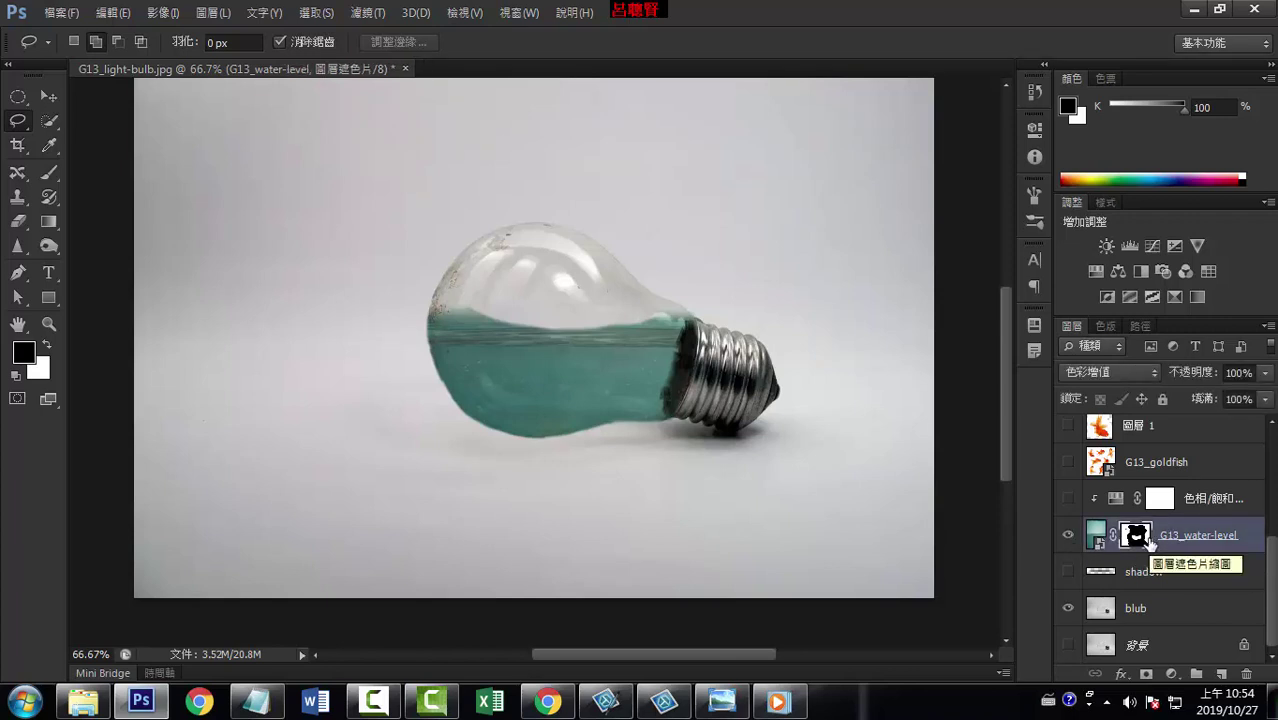
Step: Load Alpha 1 as a selection and target the G13_water-level layer mask
click(1105, 328)
click(1114, 496)
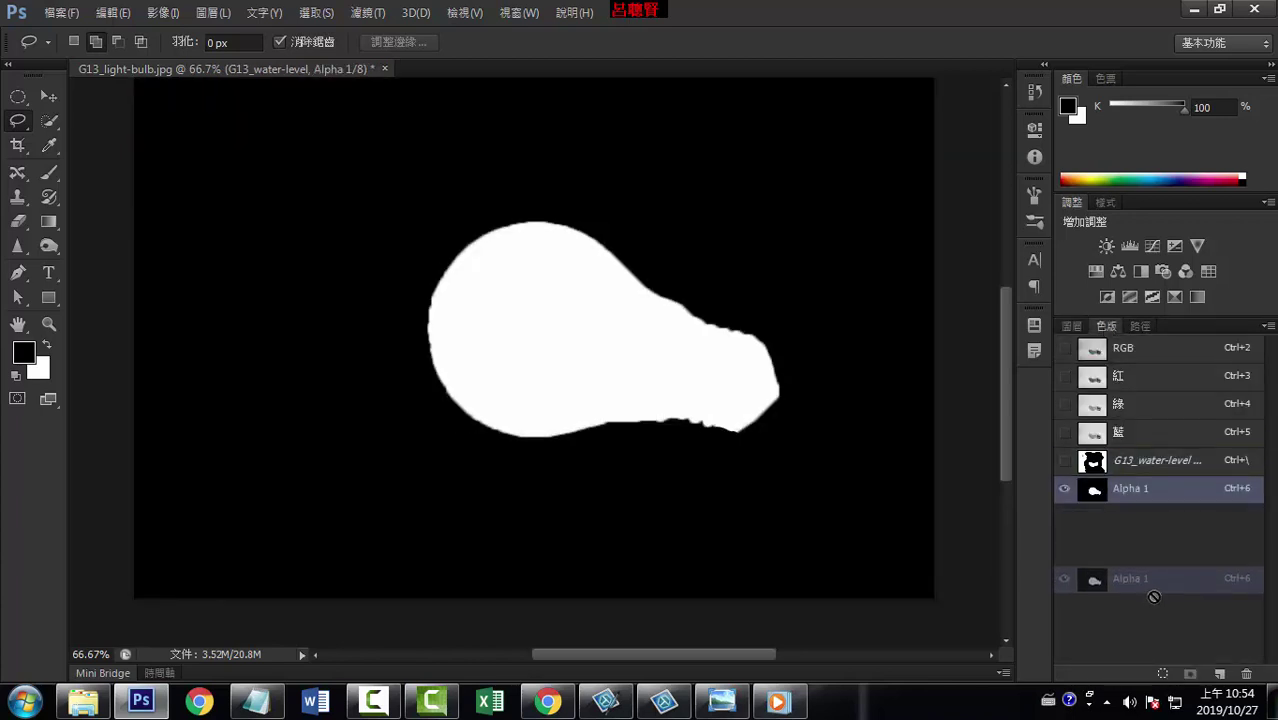
click(1161, 673)
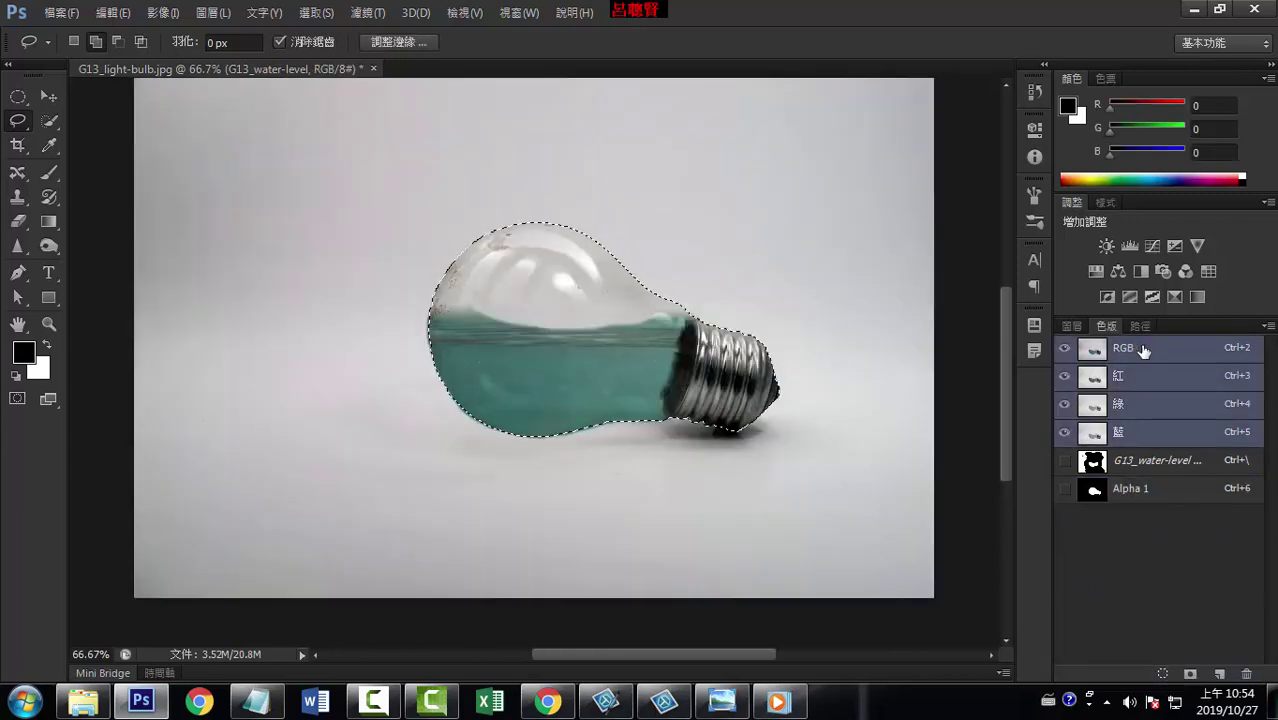
click(1070, 327)
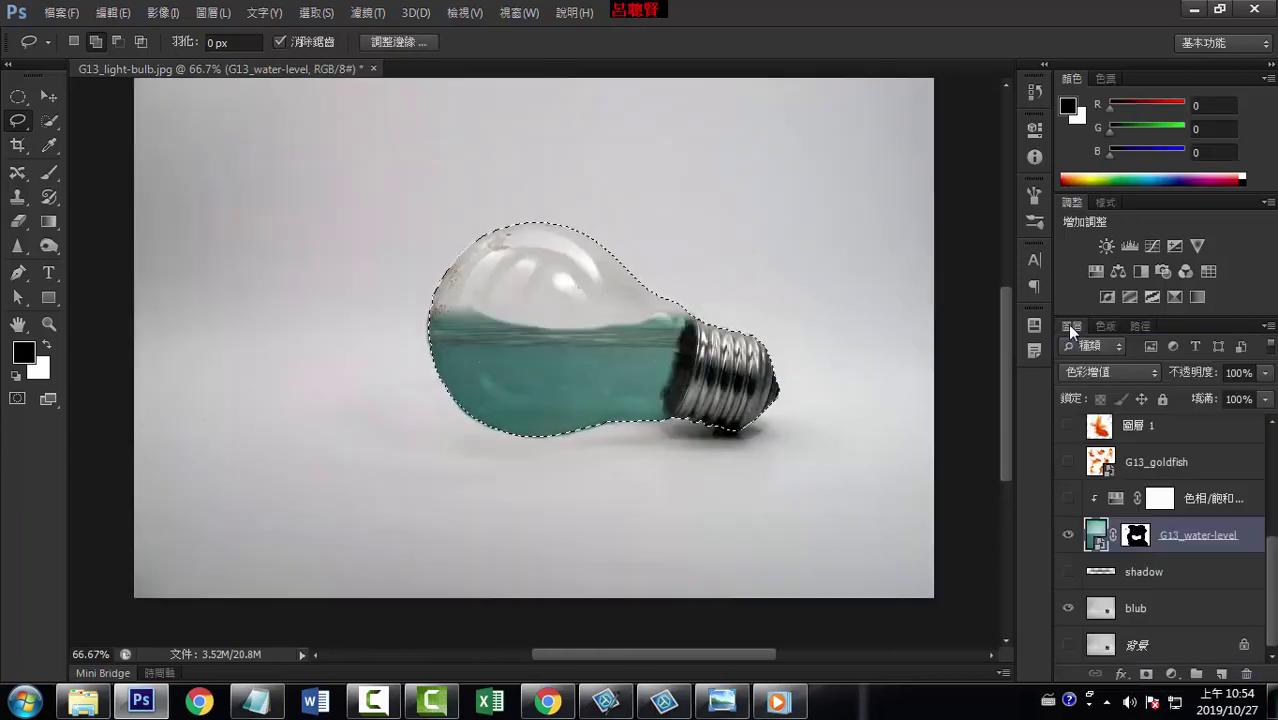
click(1136, 539)
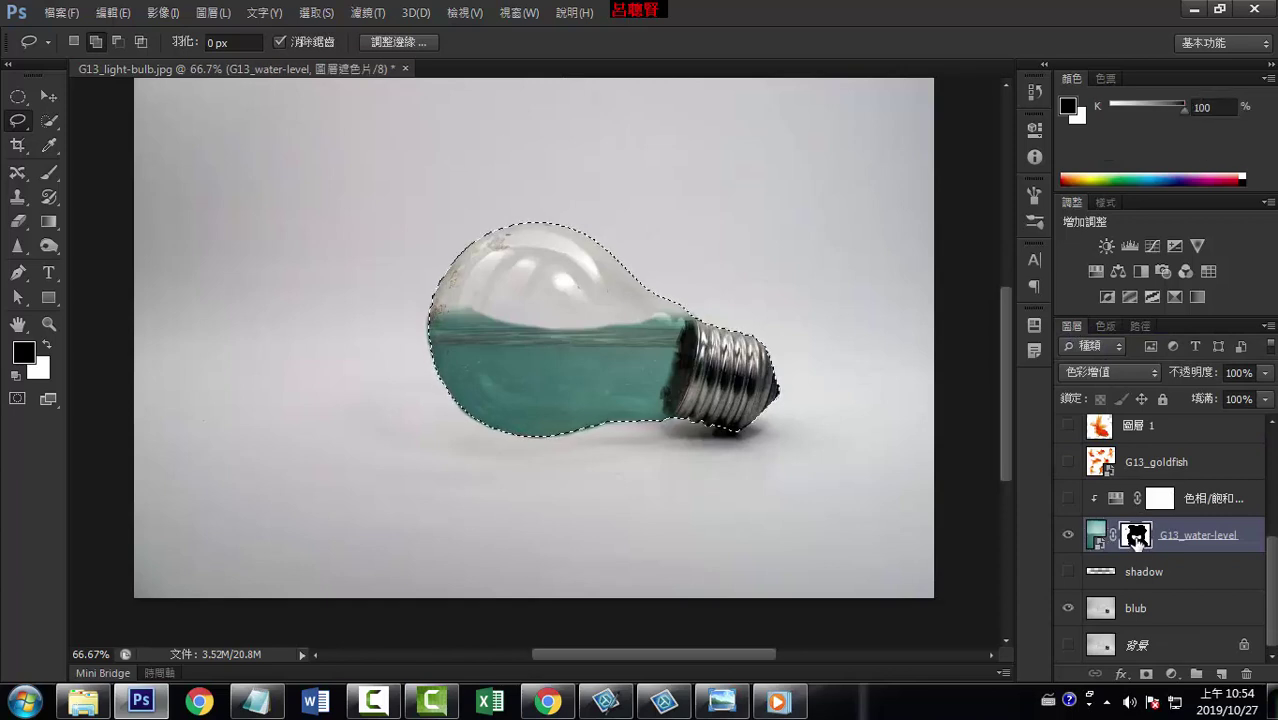
Step: Invert the selection, fill the mask outside the bulb with black, then deselect
right_click(708, 370)
click(755, 316)
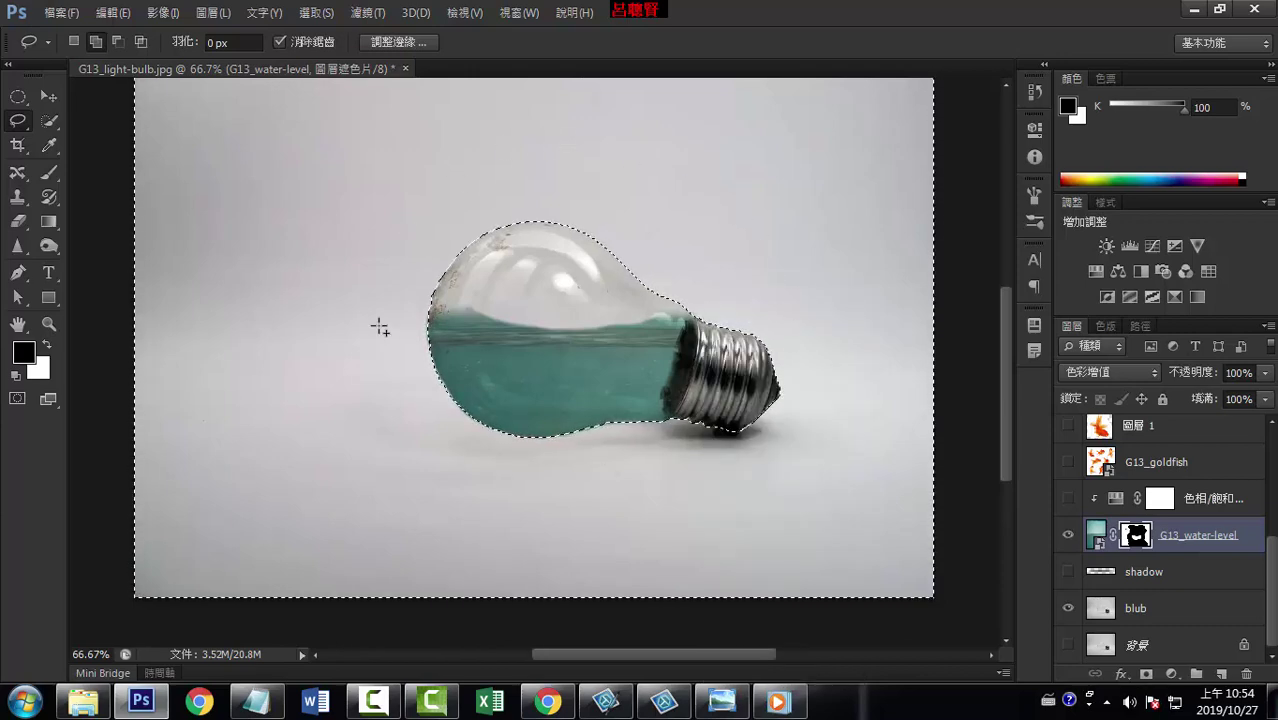
click(112, 12)
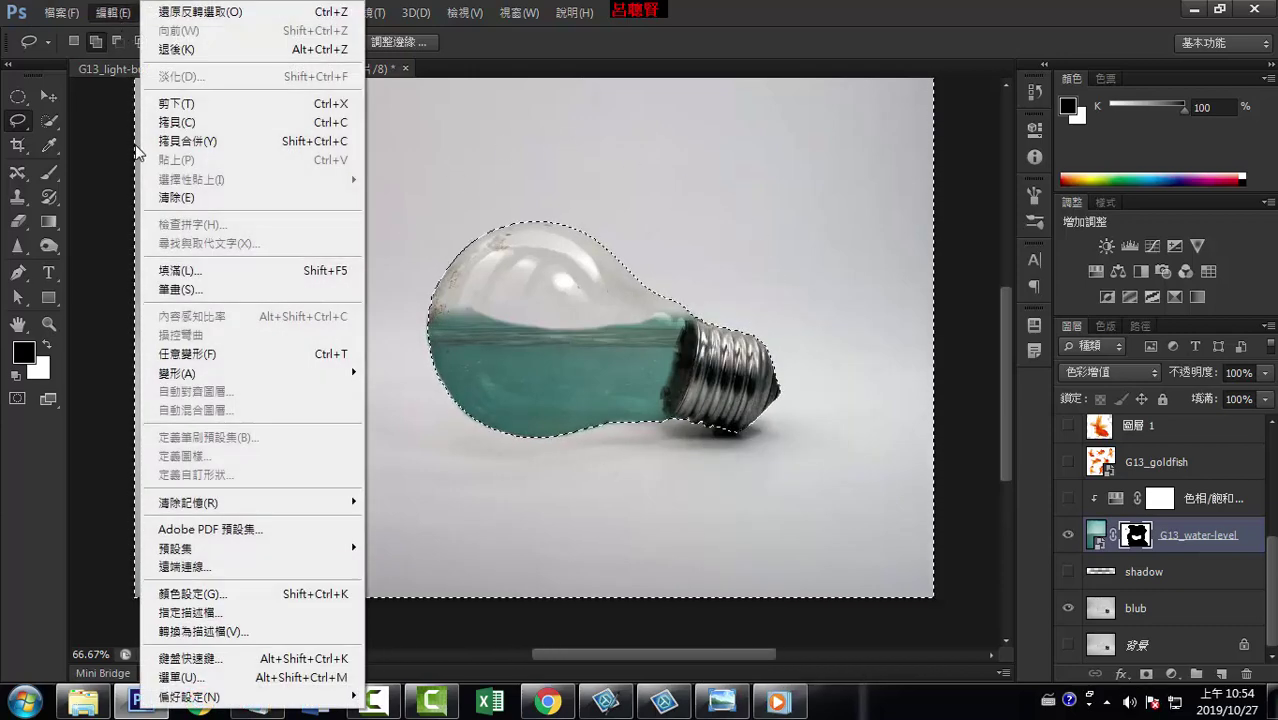
click(176, 270)
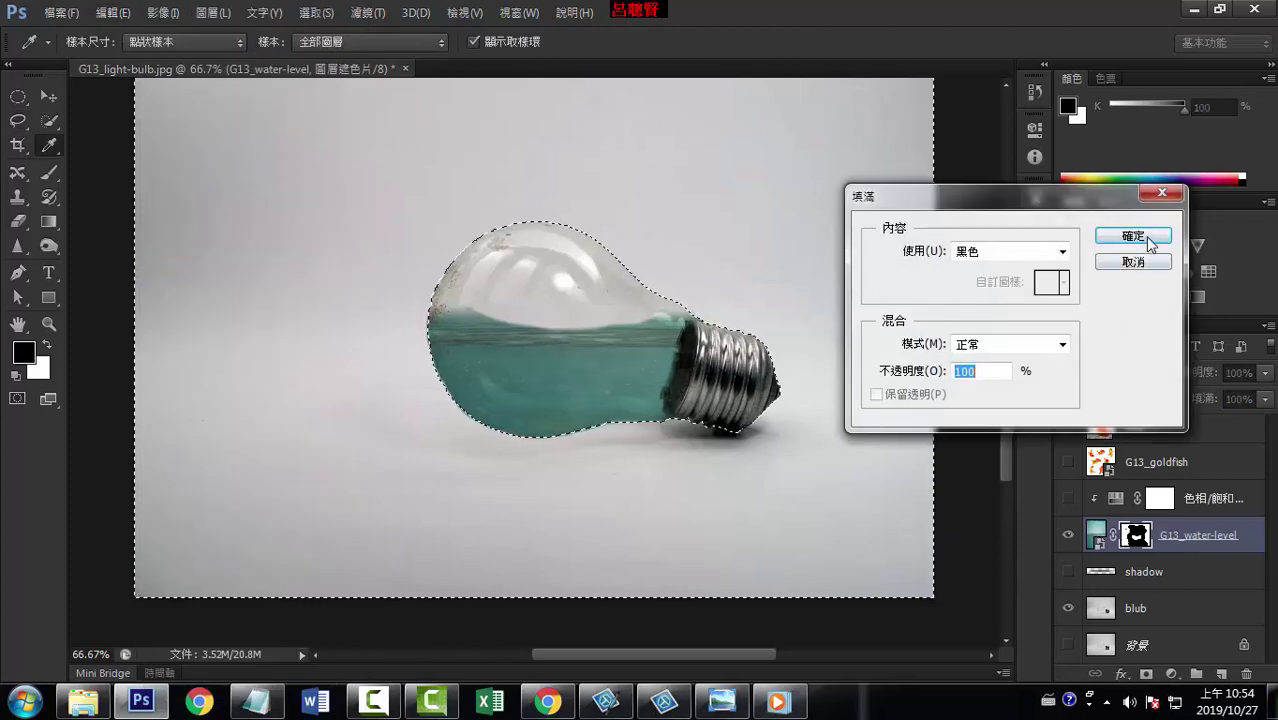
click(1133, 236)
key(l)
key(ctrl+d)
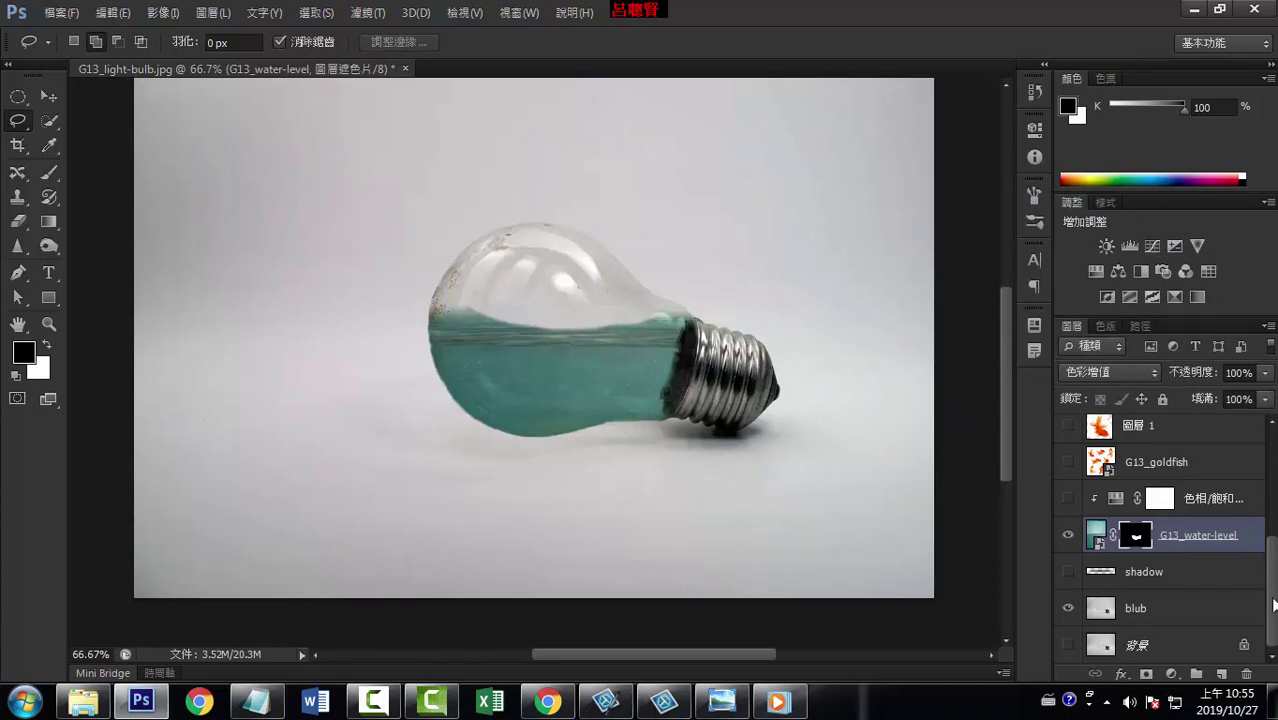
drag(1273, 605, 1250, 460)
Step: Show the top goldfish, the water splash with its adjustments, and the 圖層 2 goldfish
click(1067, 432)
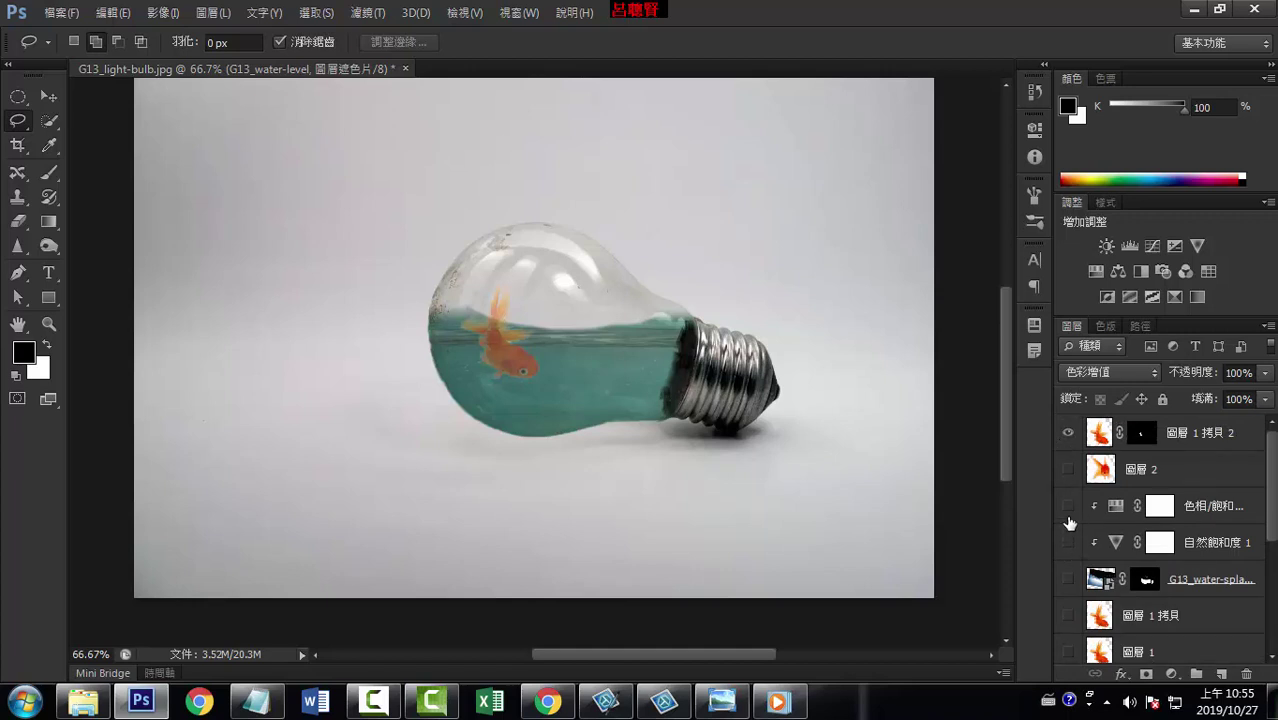
drag(1069, 522, 1068, 580)
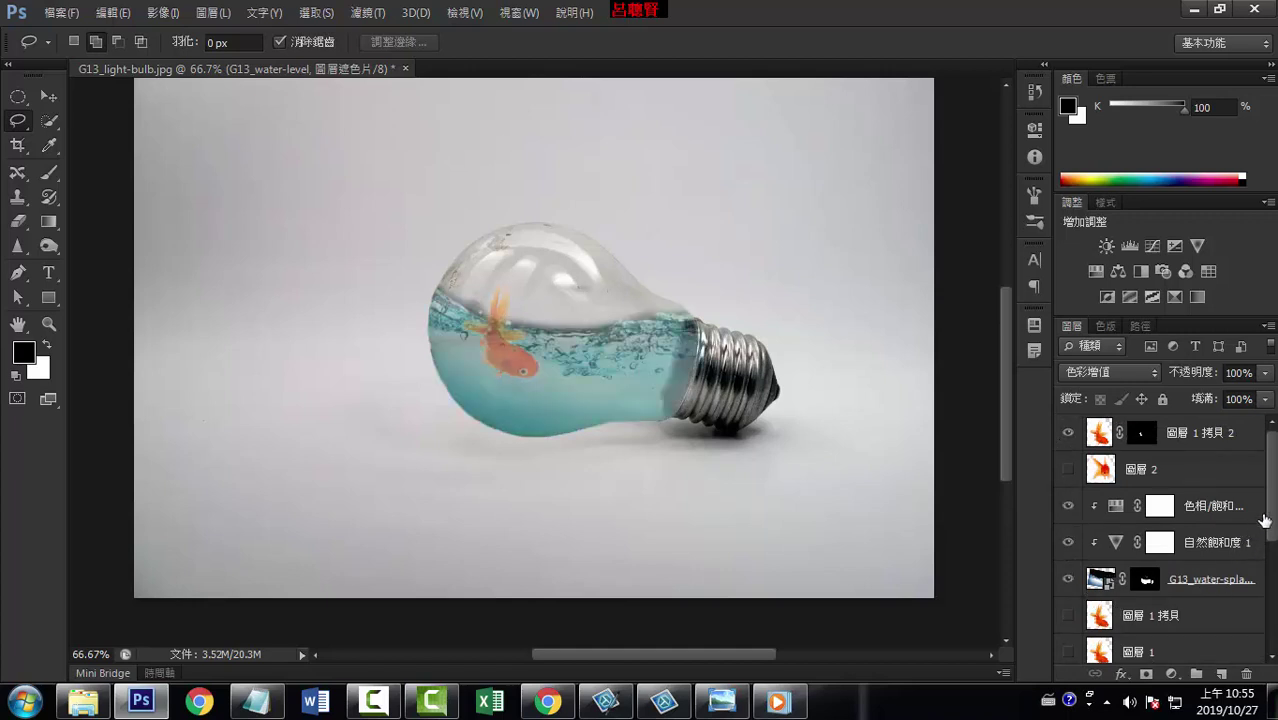
scroll(1265, 520, down, 3)
click(1068, 507)
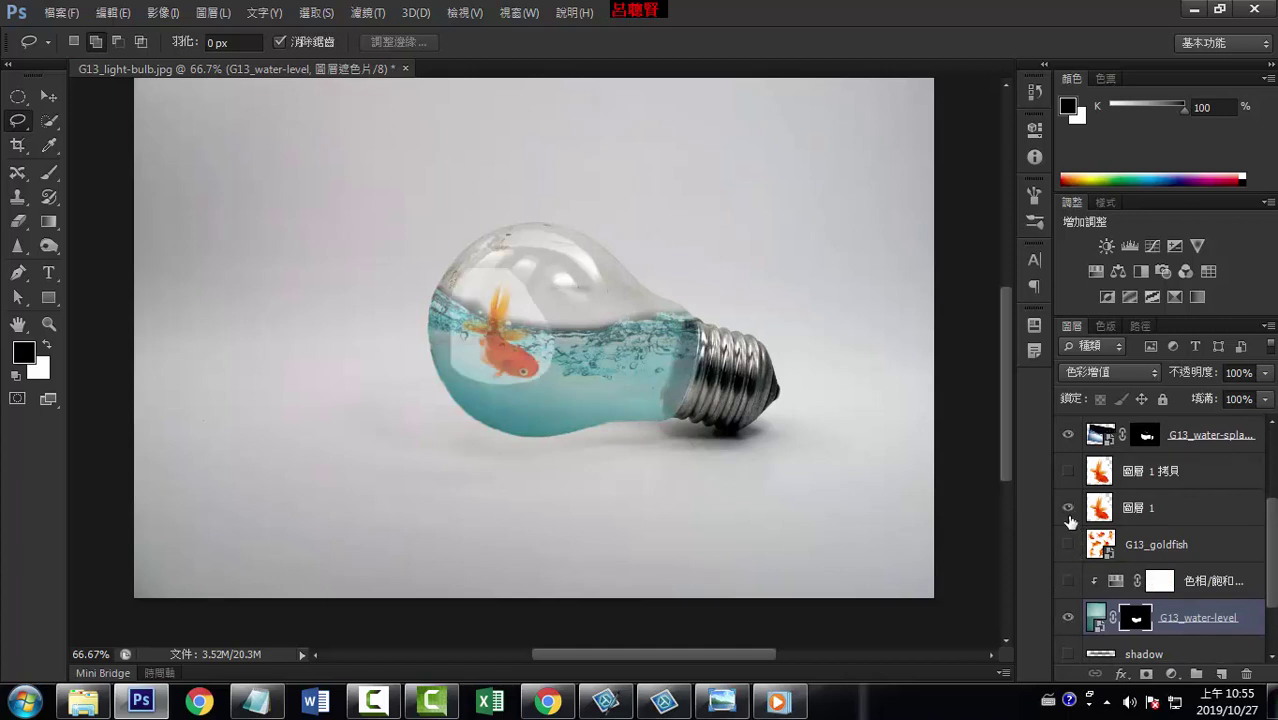
click(1068, 470)
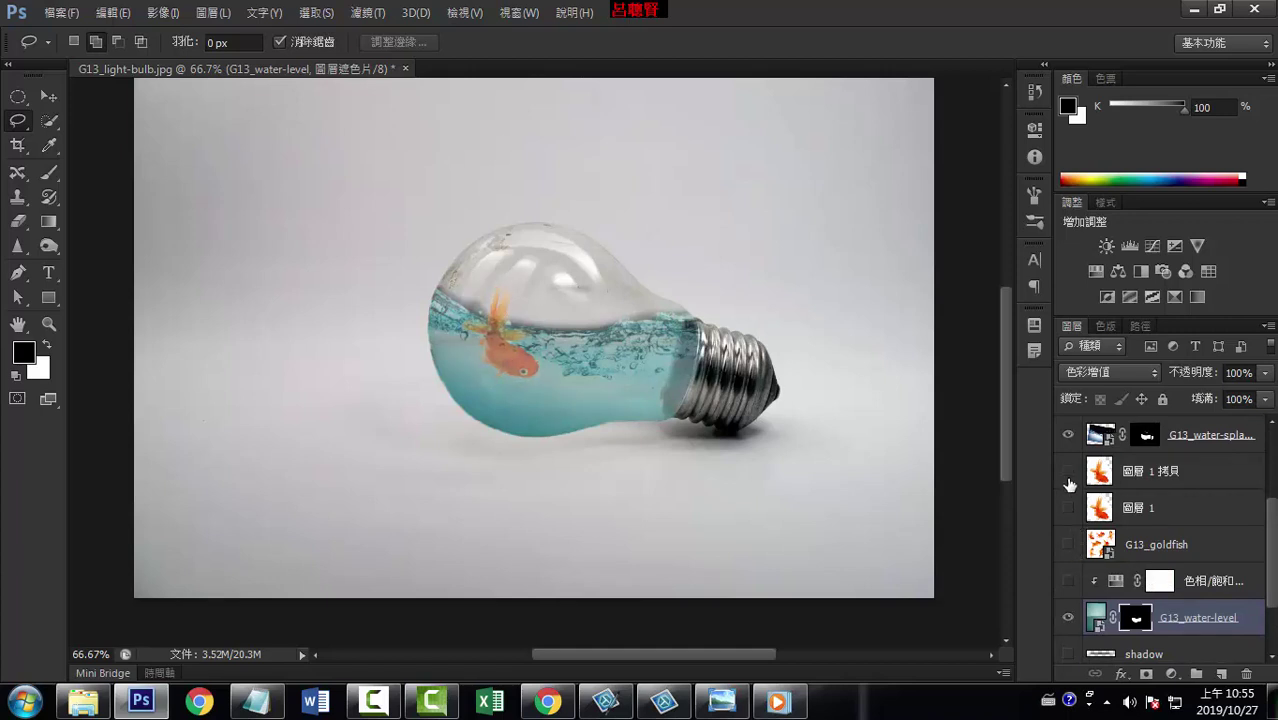
click(1068, 470)
scroll(1069, 480, up, 3)
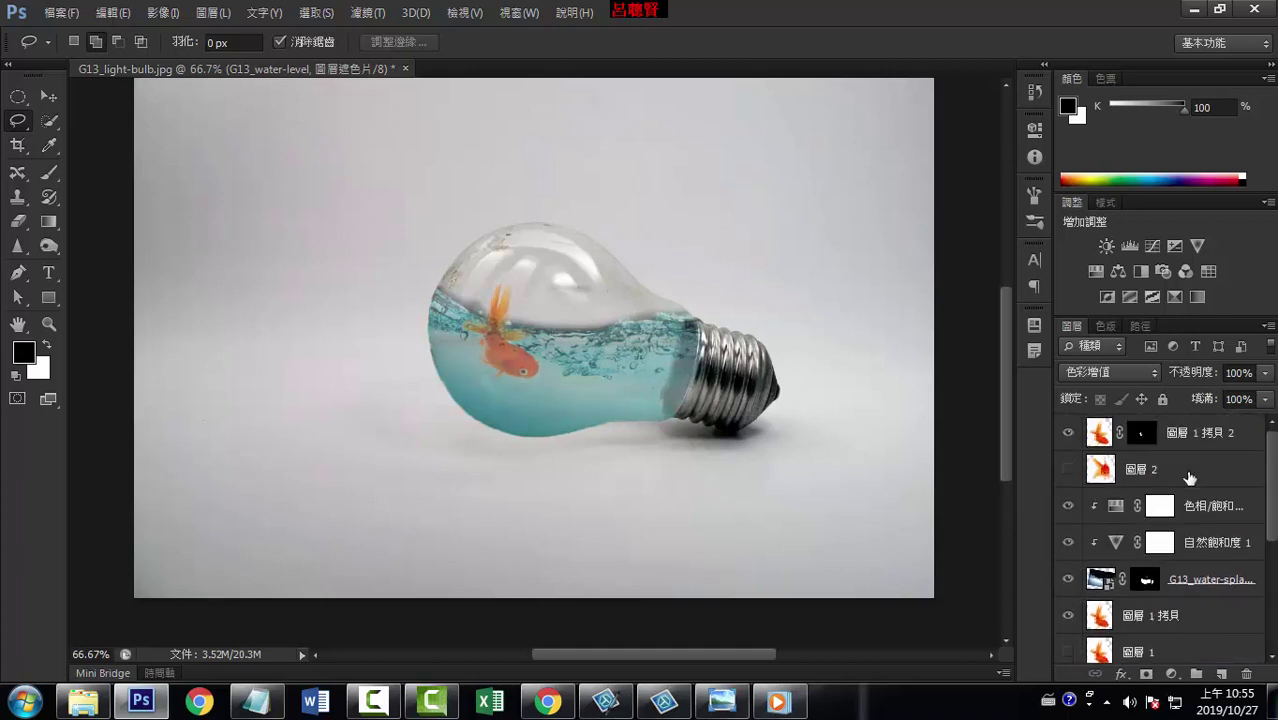
click(1068, 470)
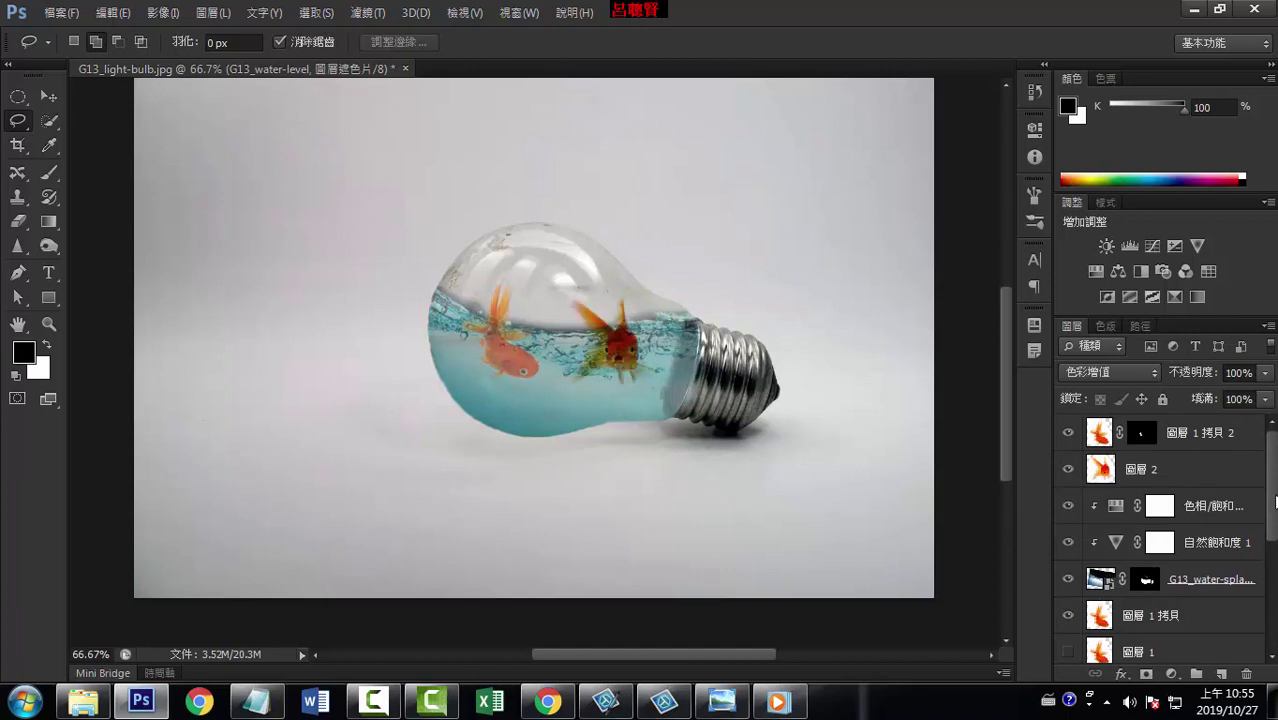
Step: Show the shadow beneath the bulb and briefly toggle the bulb photo to check
drag(1275, 502, 1275, 612)
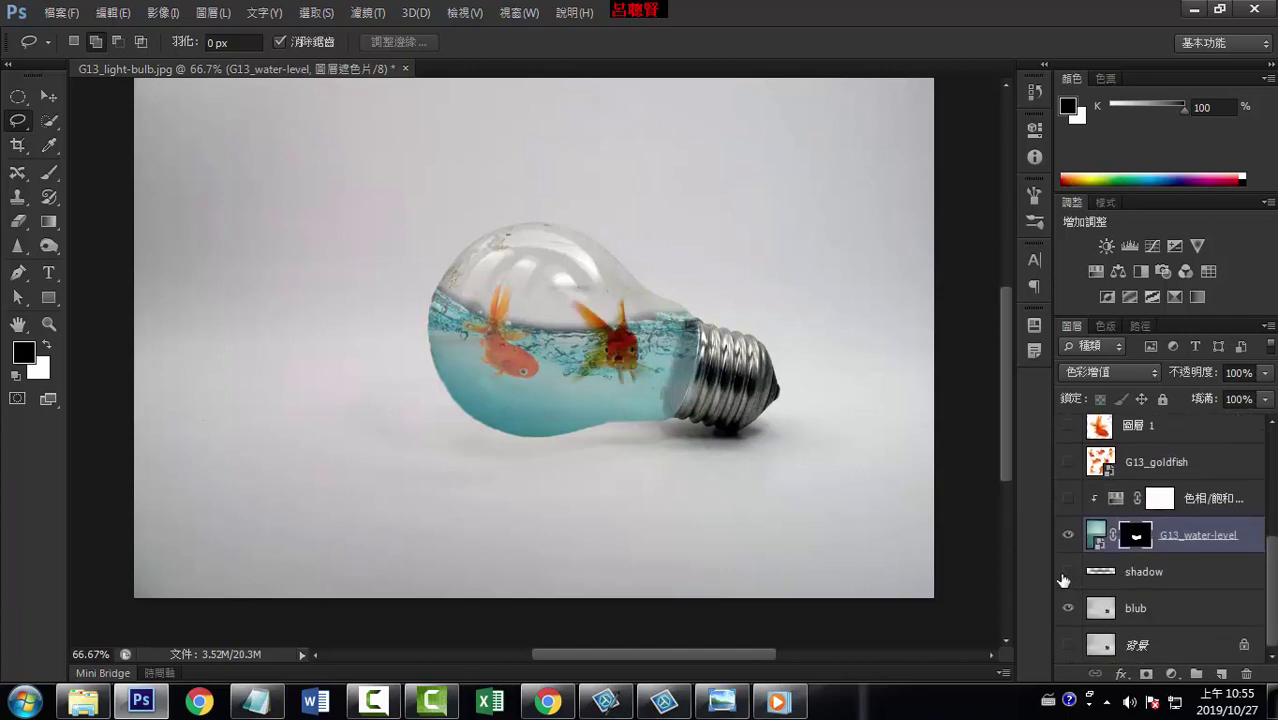
click(1067, 572)
click(1066, 608)
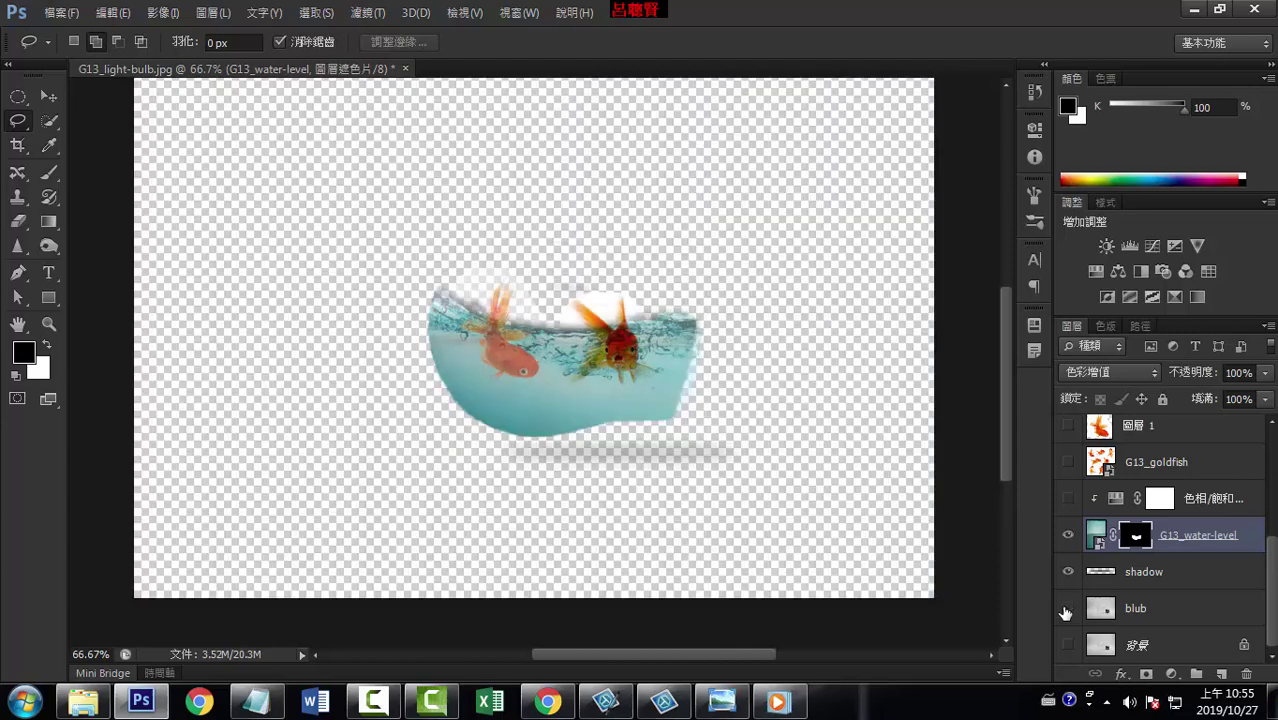
click(1067, 608)
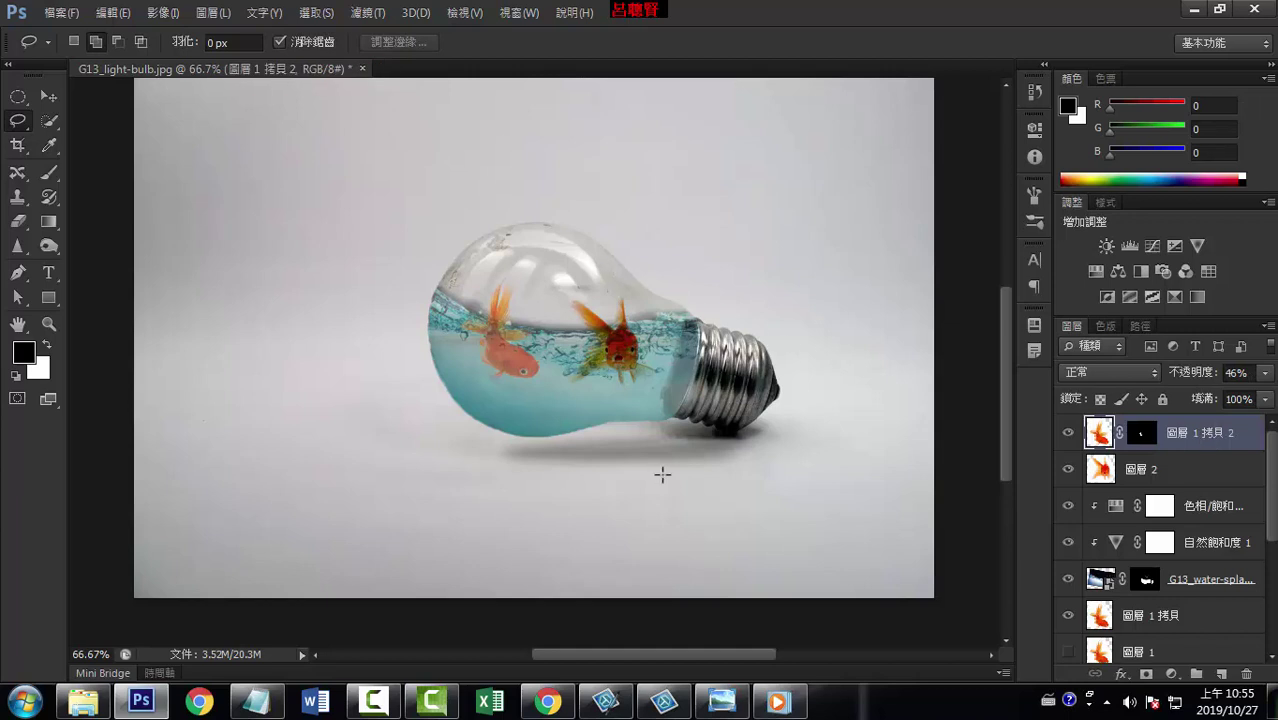
Step: Stamp all visible layers onto a new top layer 圖層 3 and hide every layer below it
click(1222, 674)
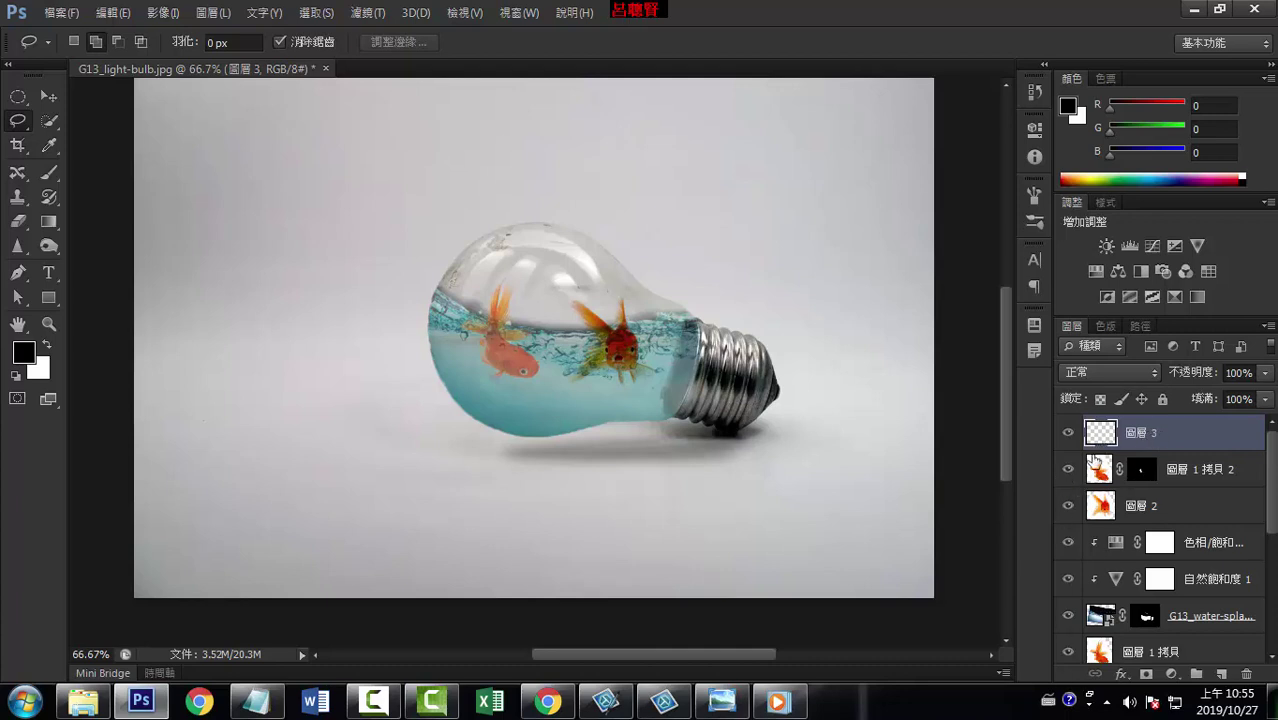
key(ctrl+shift+alt+e)
alt+click(1066, 436)
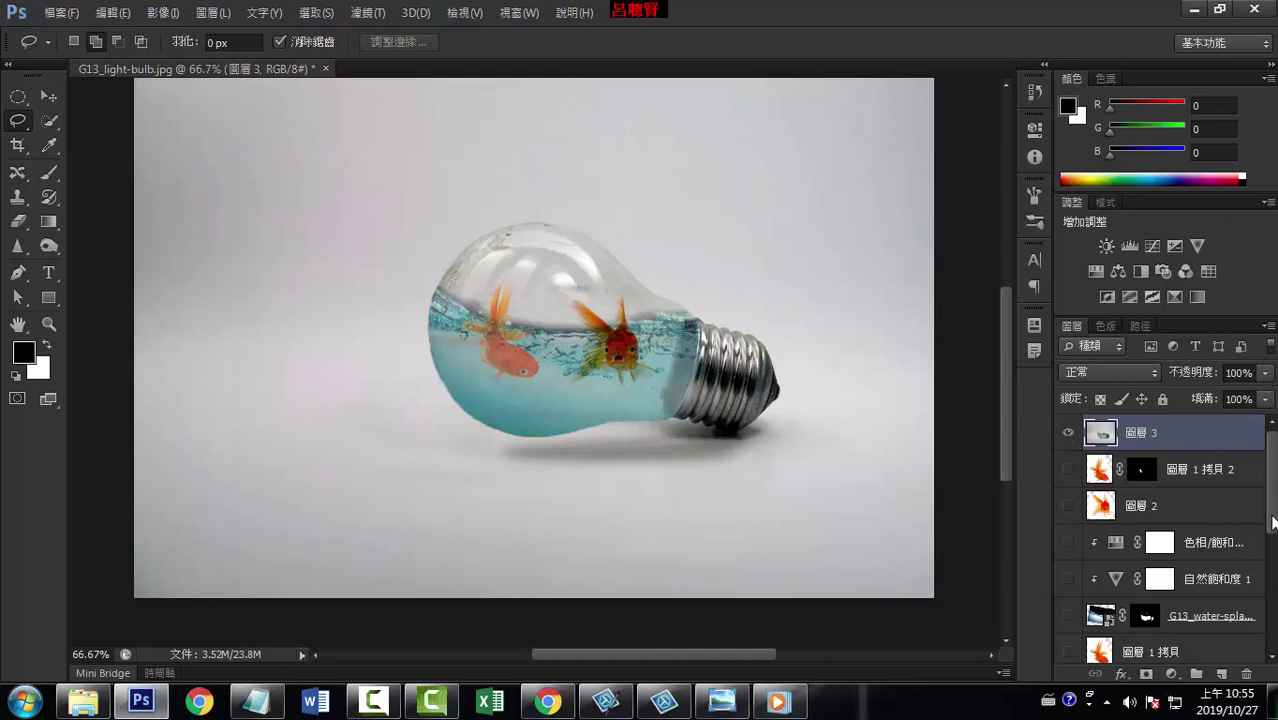
drag(1273, 522, 1262, 662)
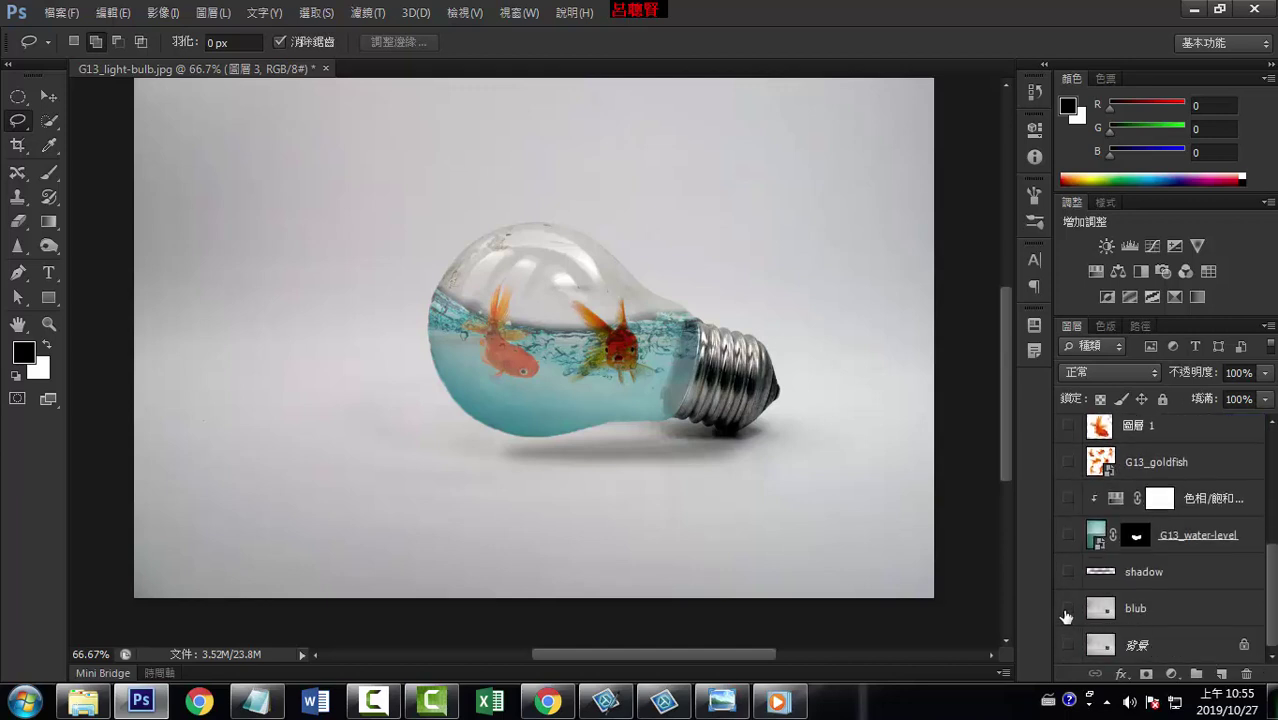
Step: Show only the bare 'blub' bulb photo and display the Channels list with Alpha 1
alt+click(1067, 608)
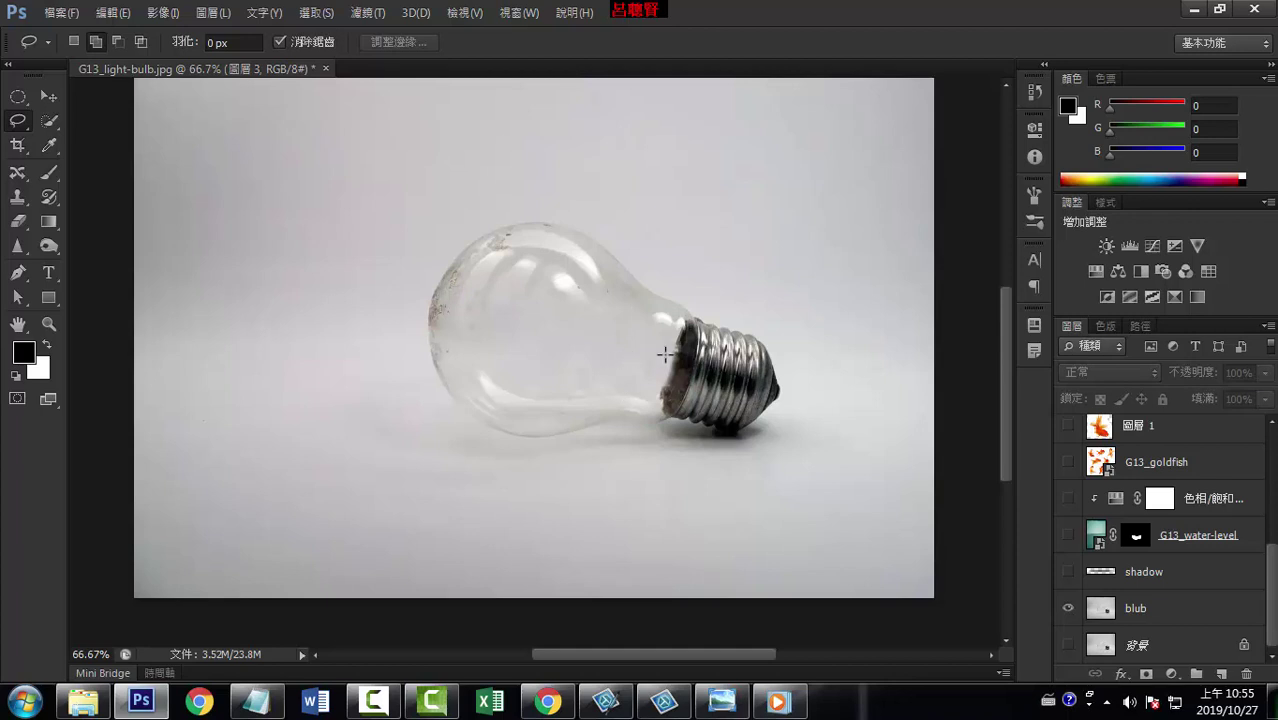
click(1104, 326)
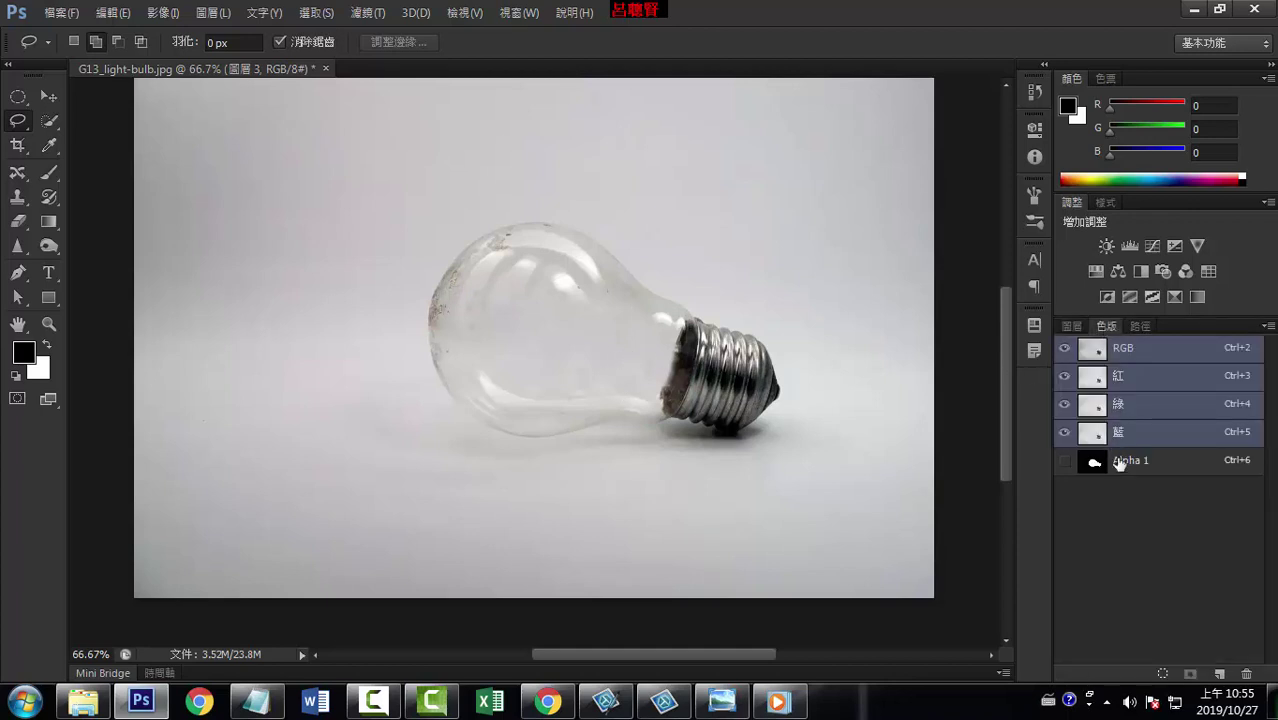